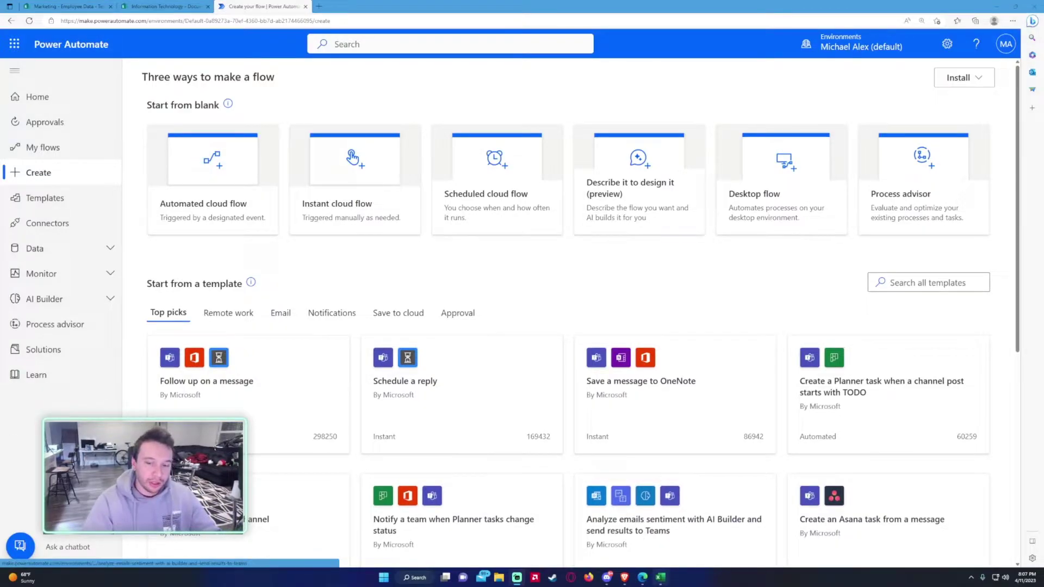
Switch from the Power Automate flow-creation page to the BirthdayList.xlsx workbook in Excel.
key(alt+Tab)
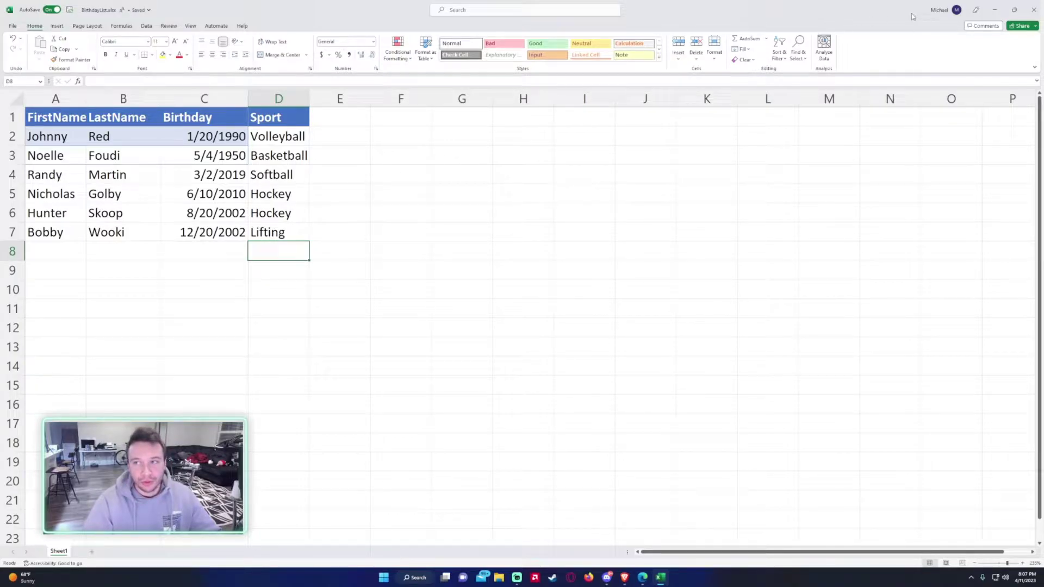
Minimize Excel, check the SharePoint Documents library and empty Birthday List, then return to Power Automate.
click(995, 10)
click(163, 6)
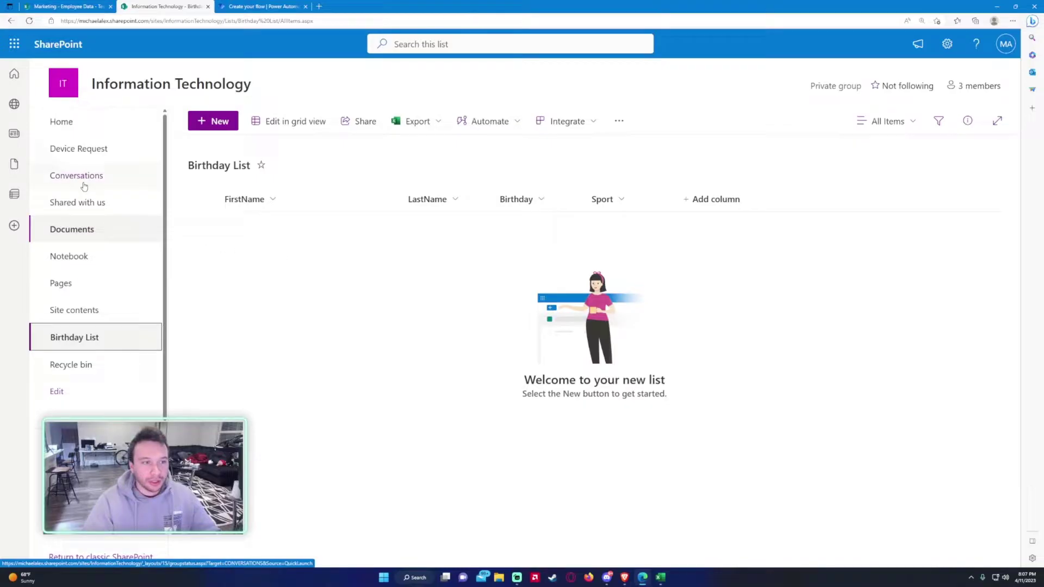
click(103, 229)
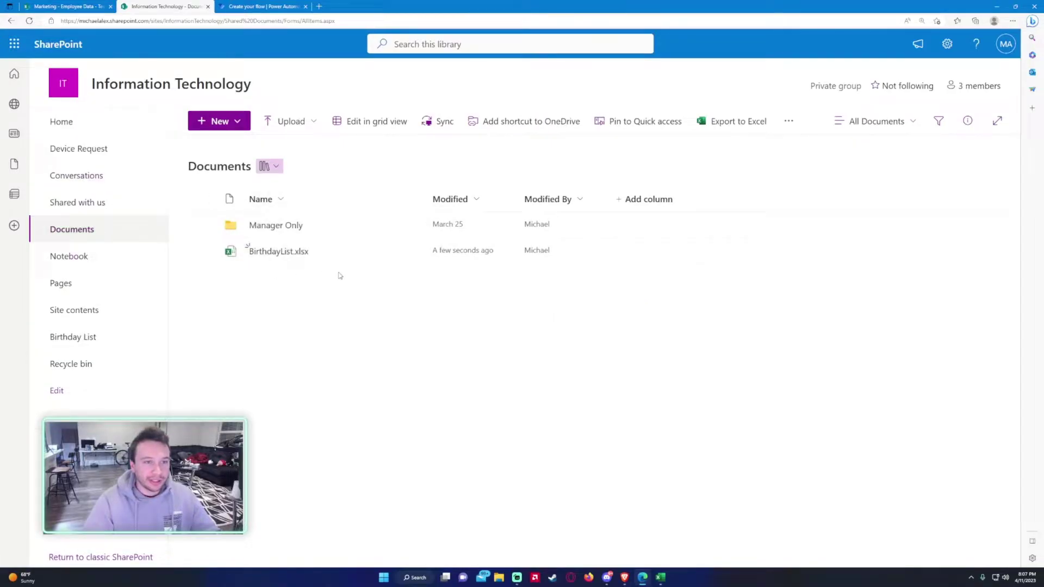
click(128, 342)
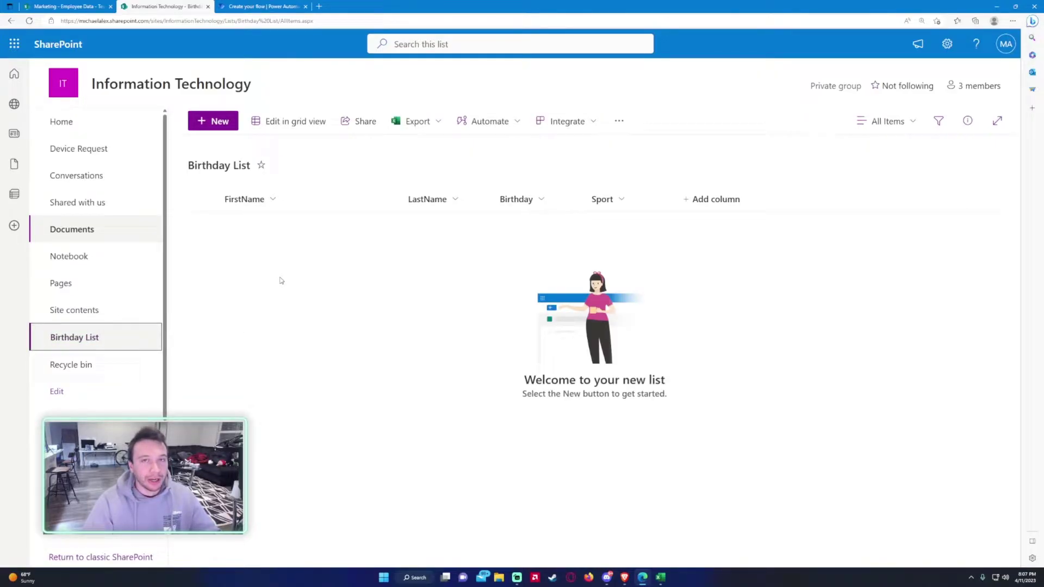
click(256, 7)
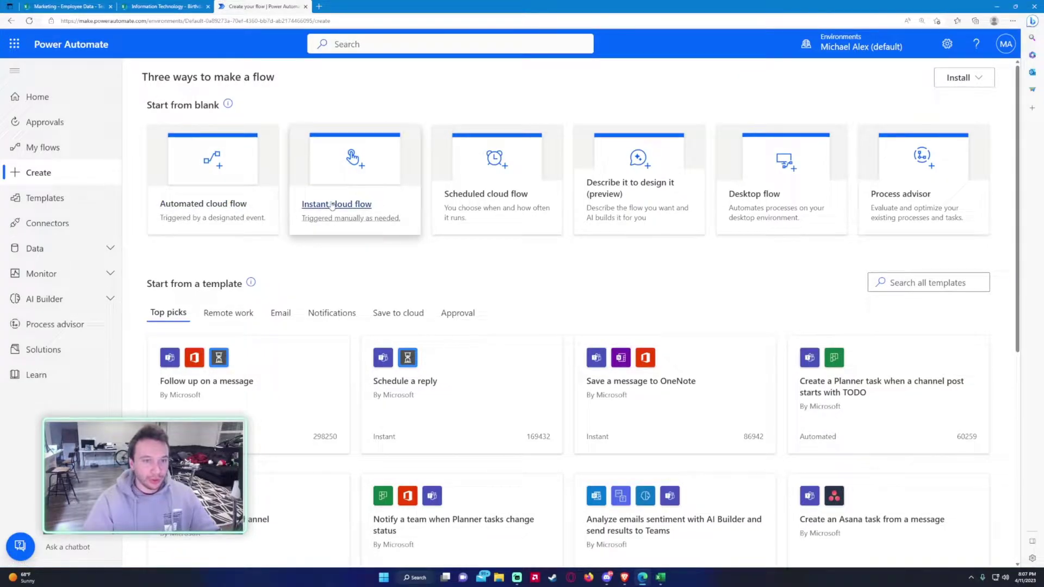
Create an instant cloud flow named 'Import Excel Data' using the 'Manually trigger a flow' trigger.
click(350, 185)
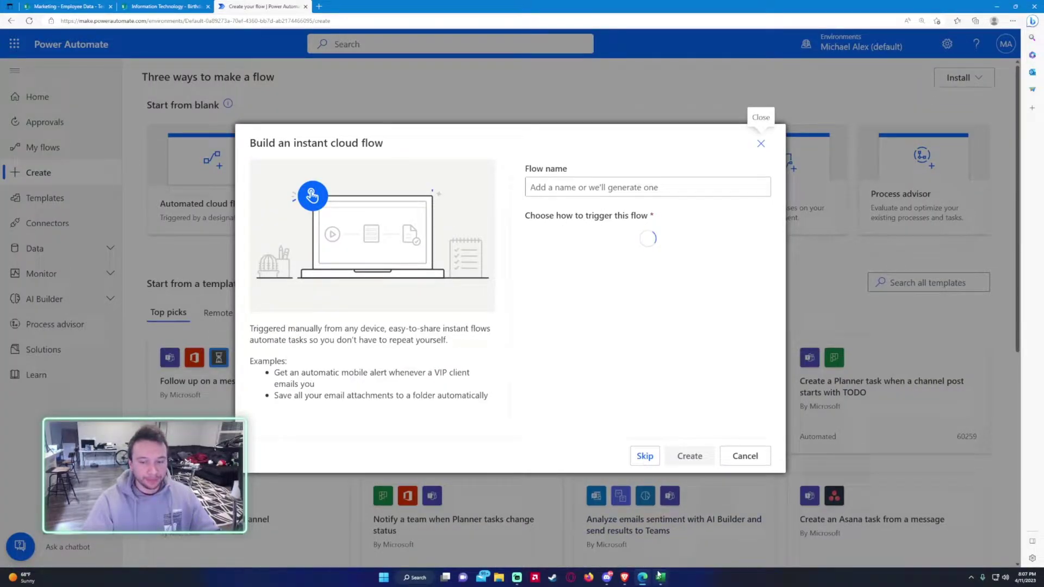
text(Import )
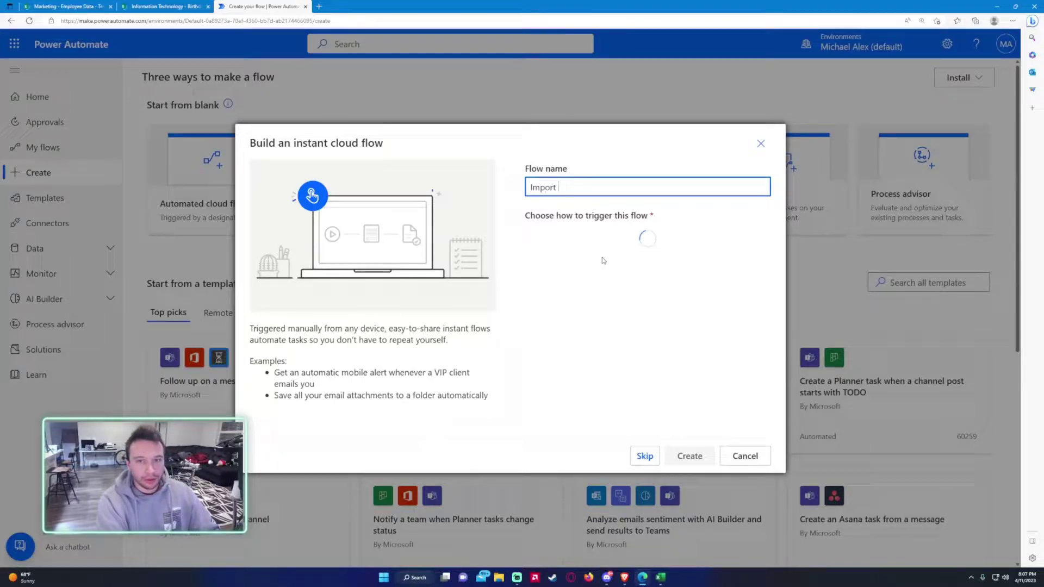
text(Excel Data)
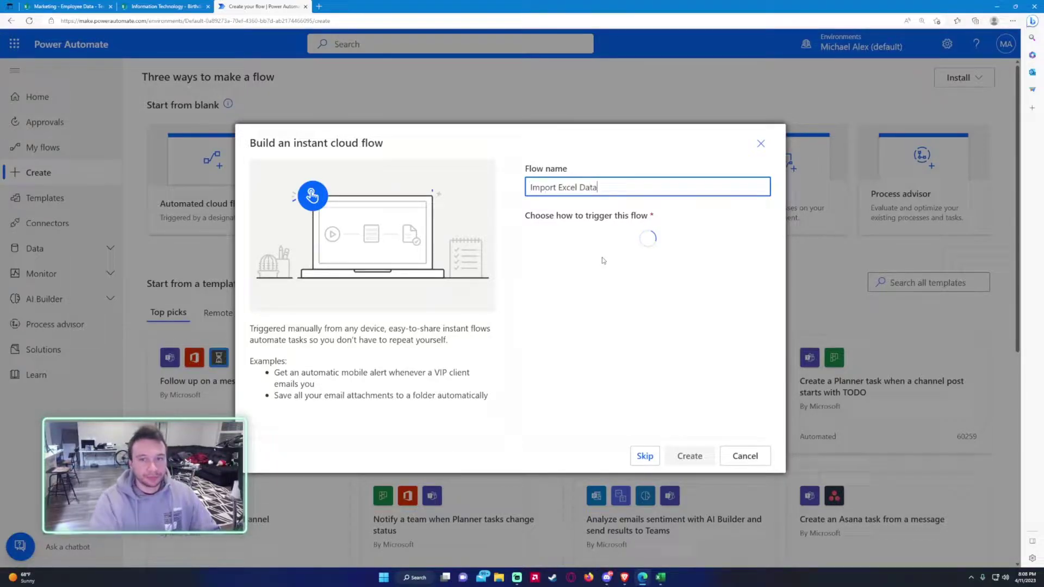
click(598, 249)
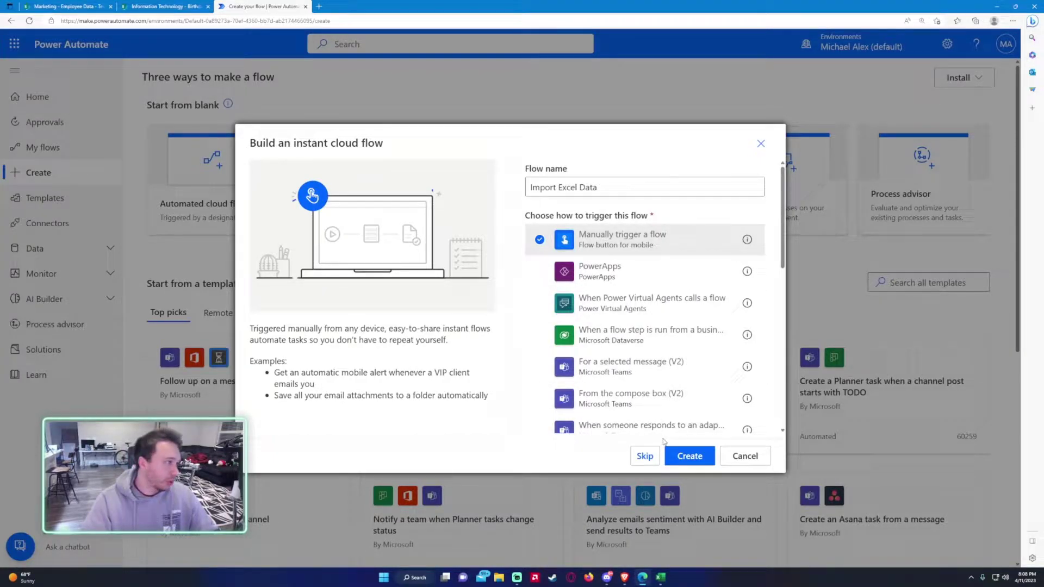
click(689, 456)
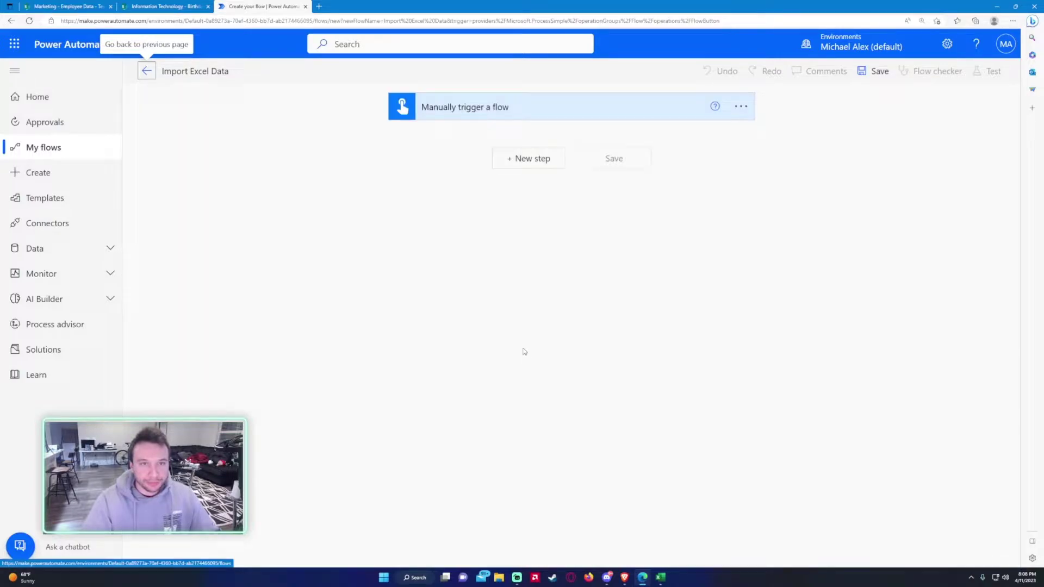
Add an Excel 'List rows present in a table' step, then bring up the BirthdayList workbook.
click(511, 164)
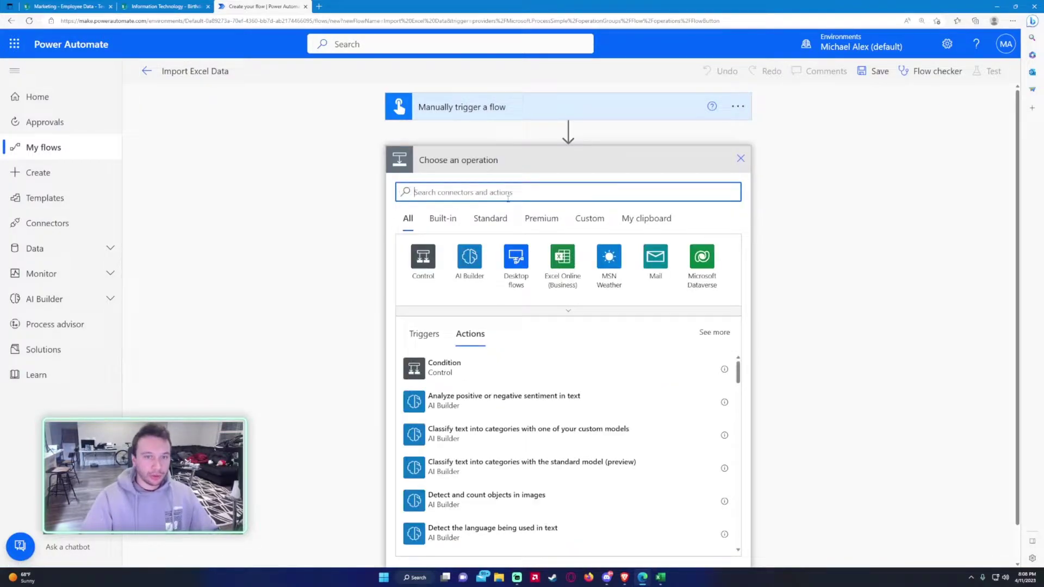
text(excel)
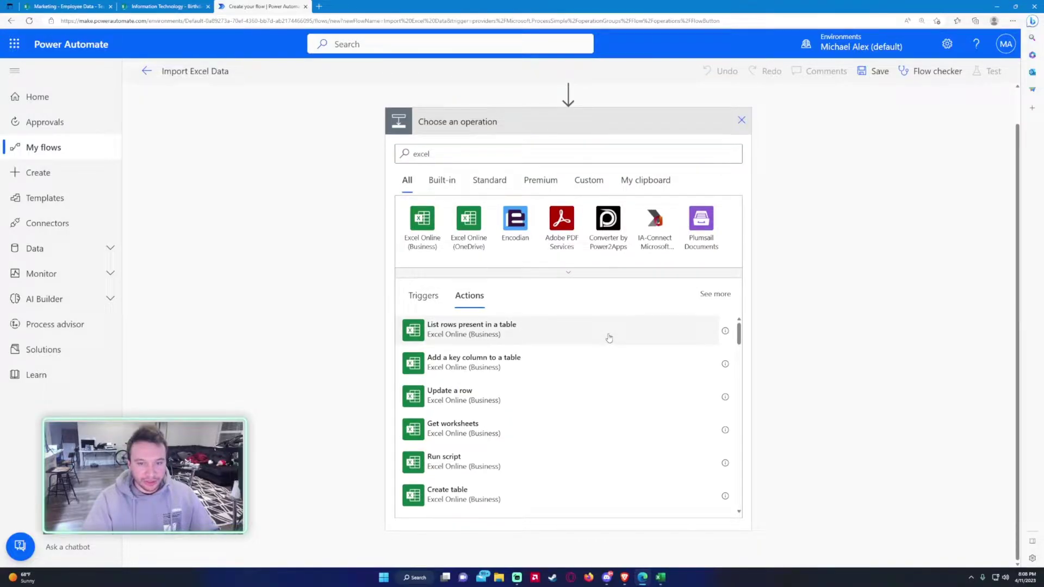
click(609, 337)
click(658, 576)
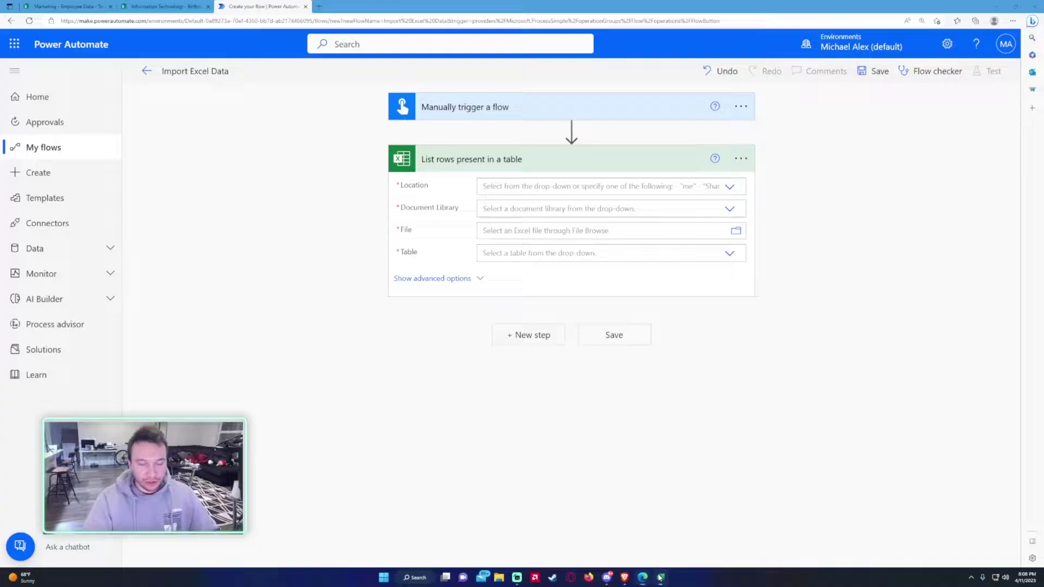
click(281, 235)
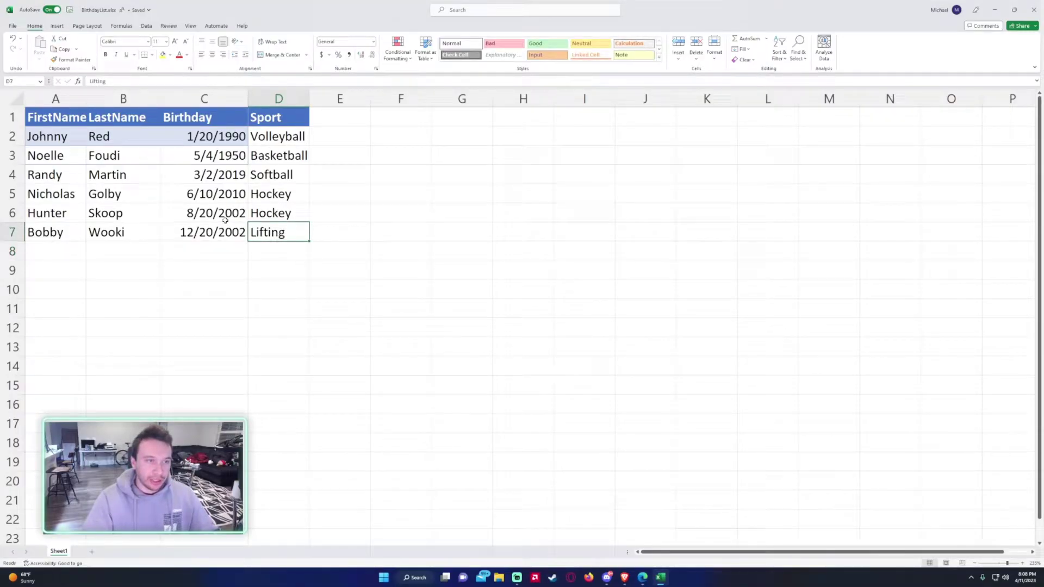
Format the BirthdayList data A1:D7 as Table1, a table with headers.
key(ctrl+a)
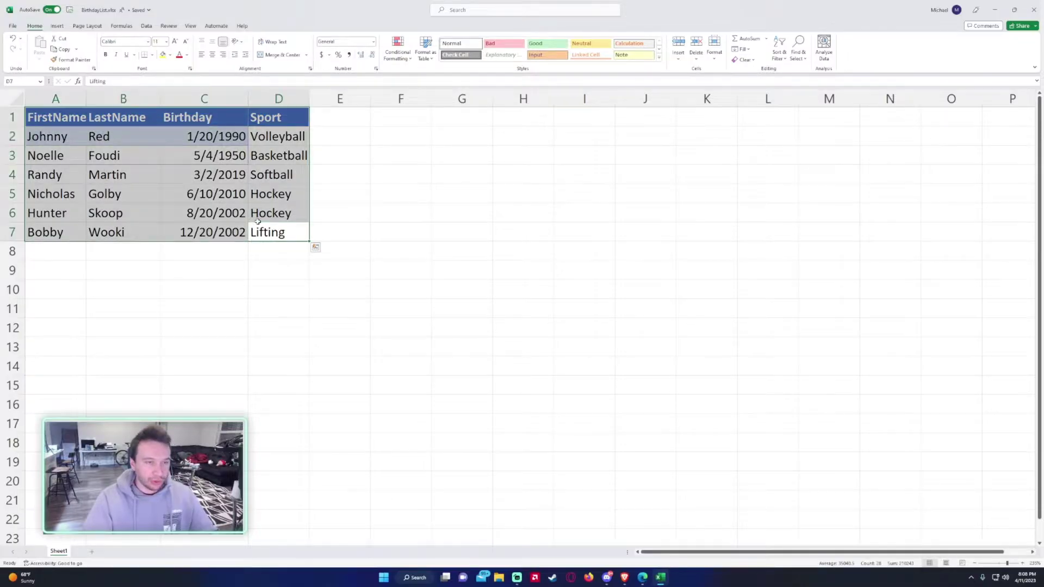
key(ctrl+t)
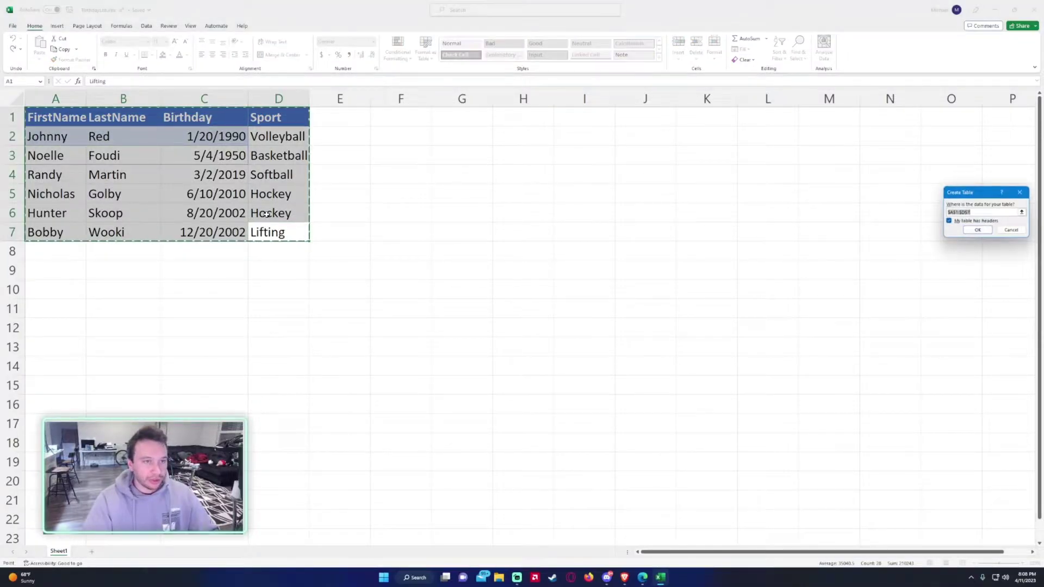
drag(1009, 192, 543, 192)
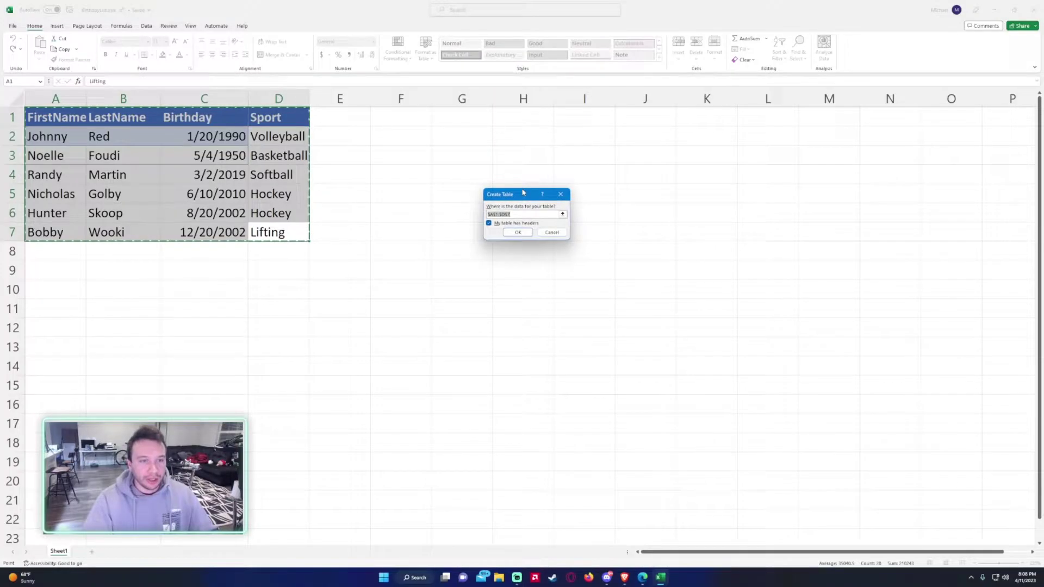
click(513, 230)
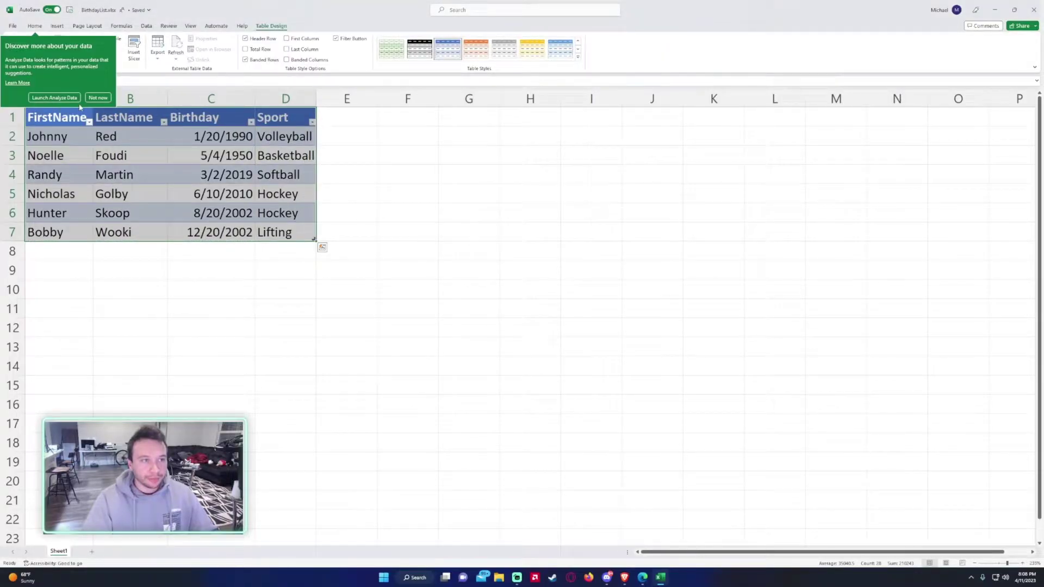
click(98, 98)
click(212, 175)
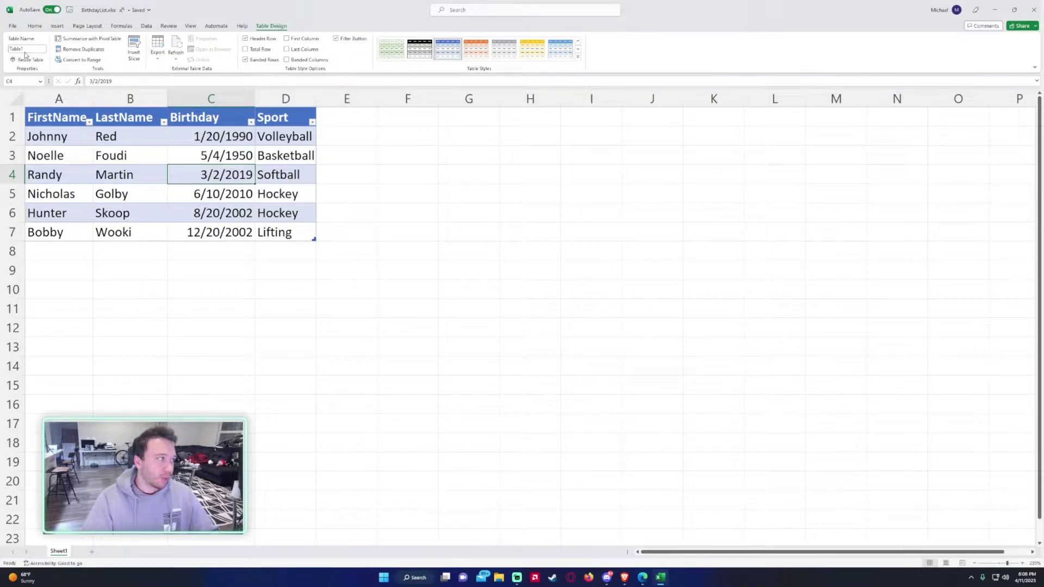
click(270, 213)
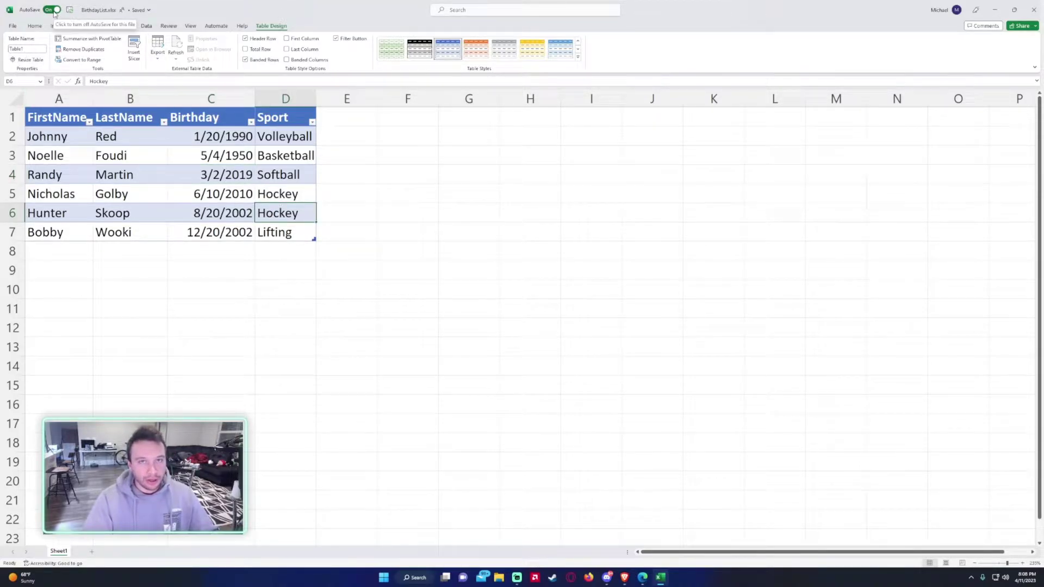
Look up BirthdayList.xlsx in the SharePoint Documents library, then return to the flow editor.
key(alt+Tab)
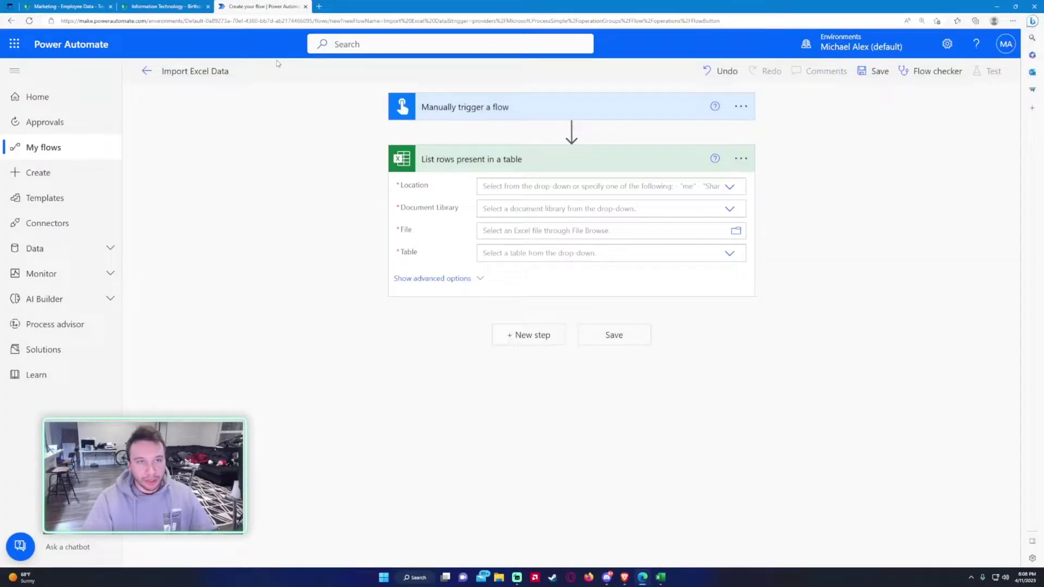
click(176, 5)
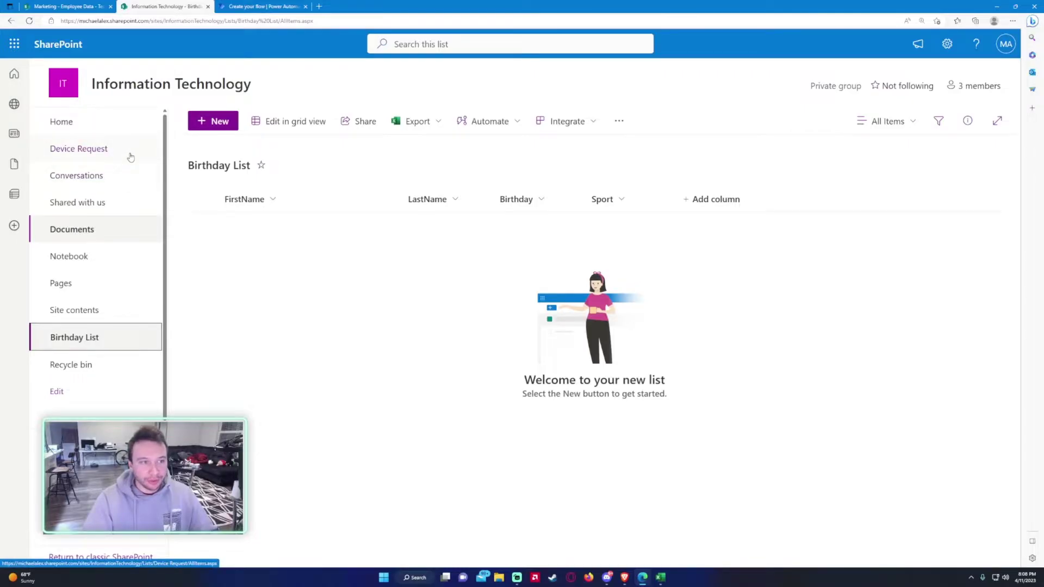
click(114, 220)
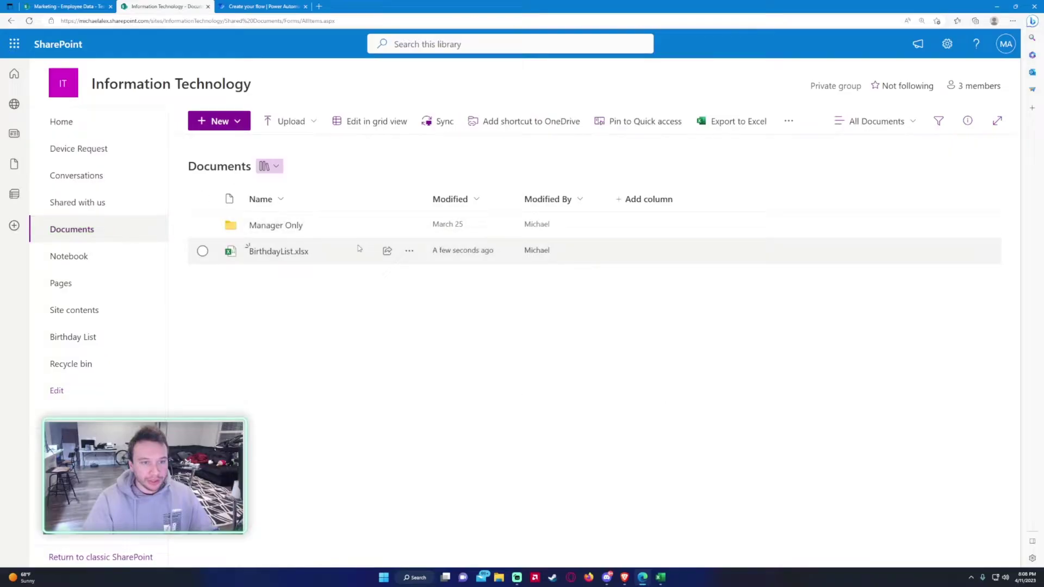
click(272, 4)
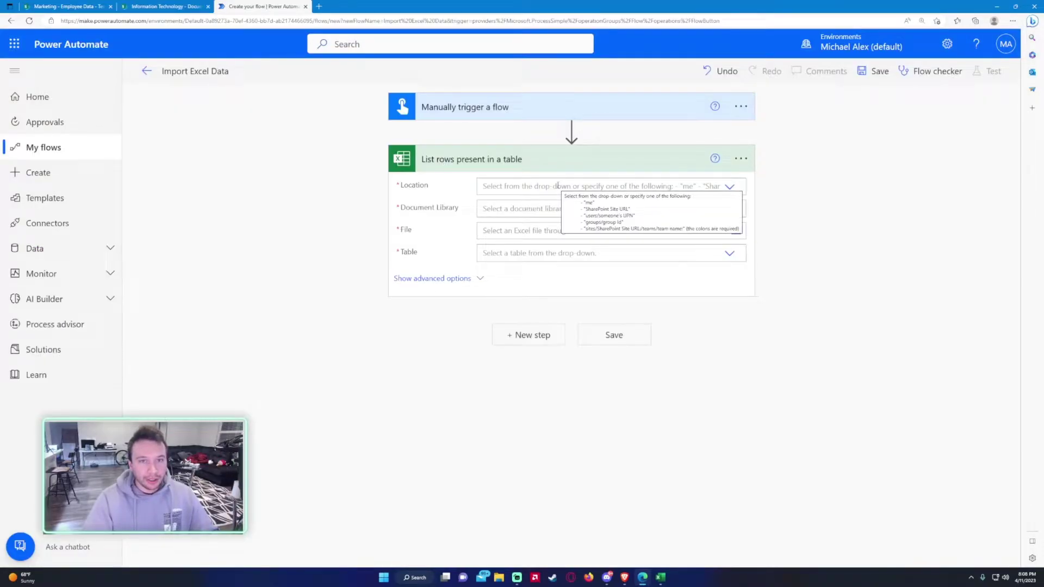
Point List rows to the Information Technology site, Documents library, /BirthdayList.xlsx and Table1.
click(632, 193)
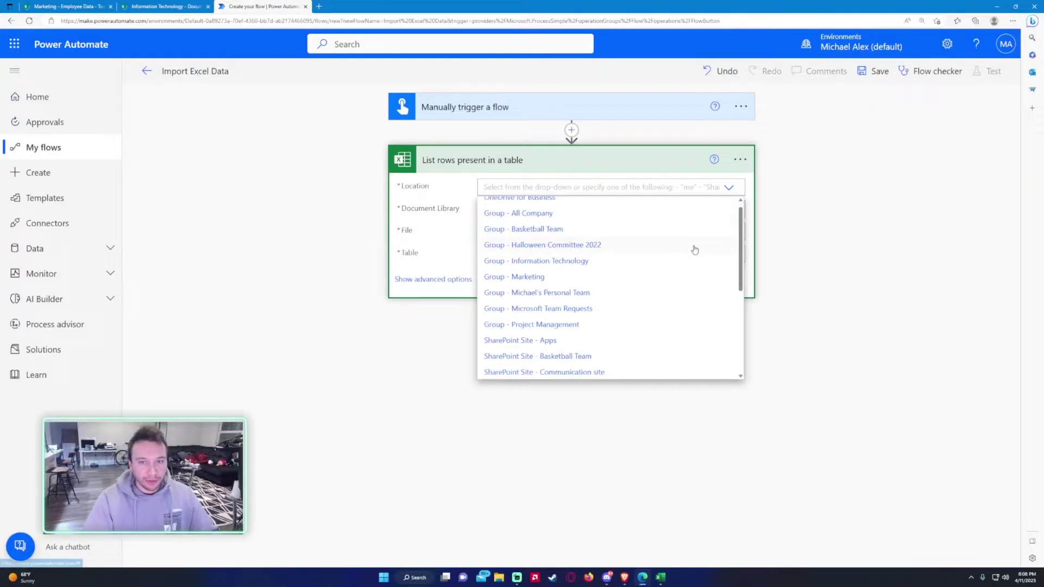
scroll(647, 250, down, 3)
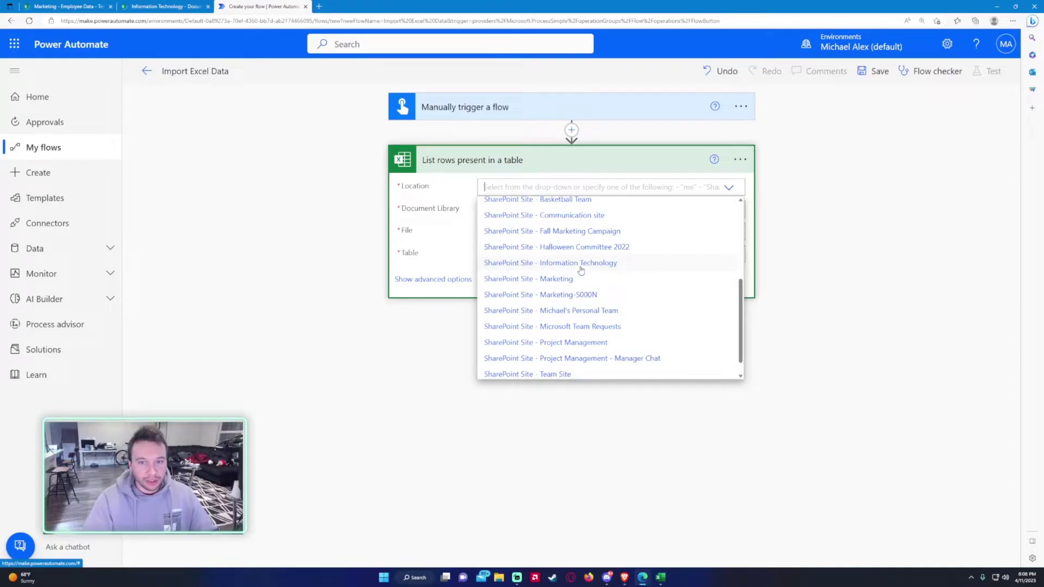
click(579, 266)
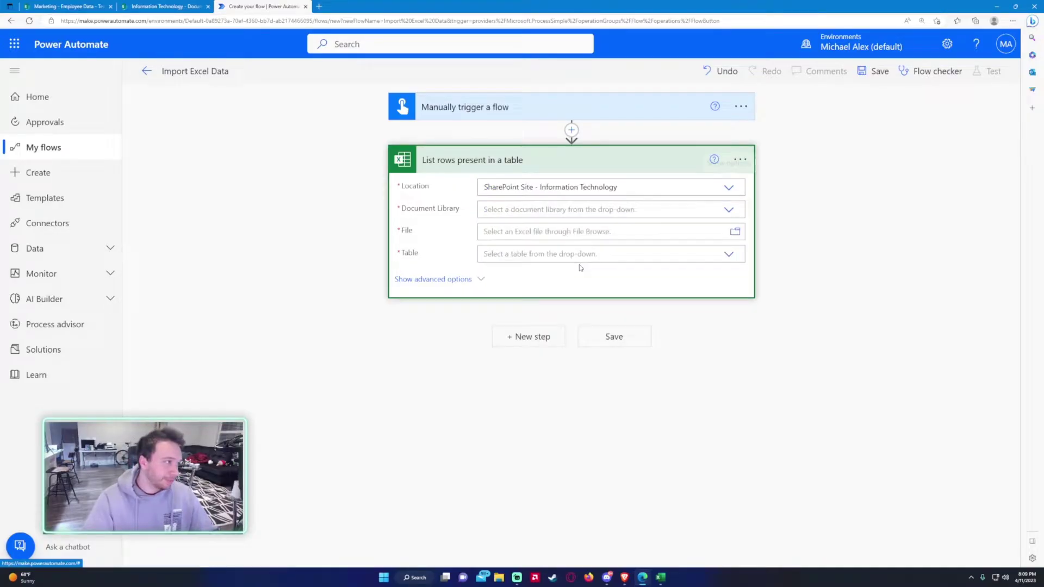
click(666, 212)
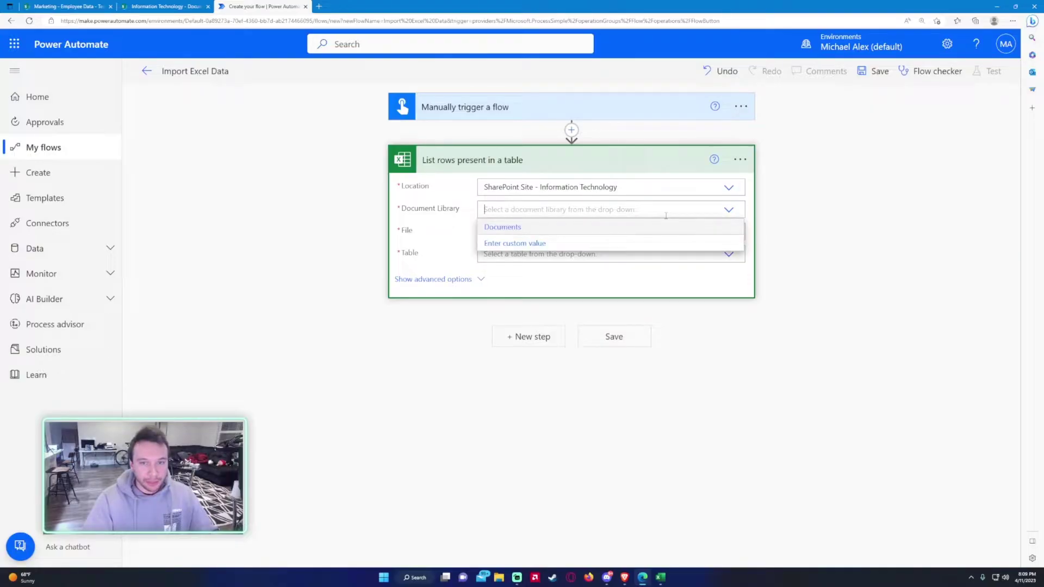
click(526, 226)
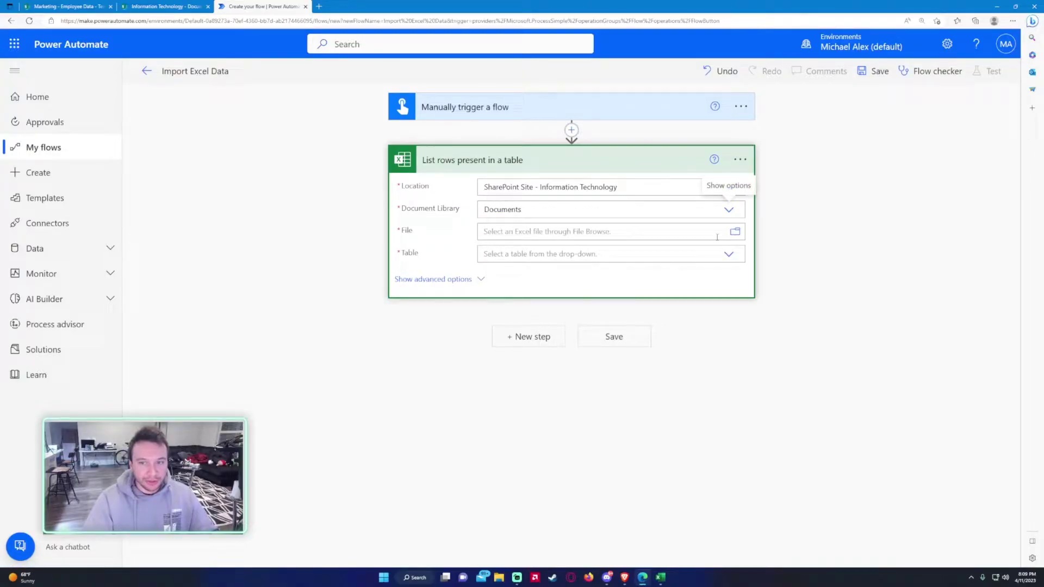
click(734, 233)
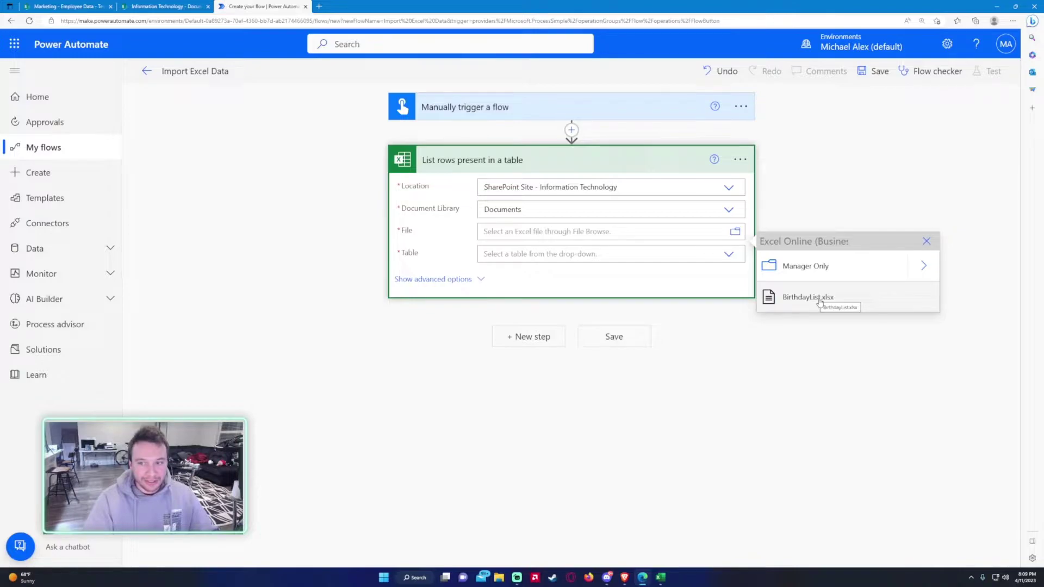
click(822, 301)
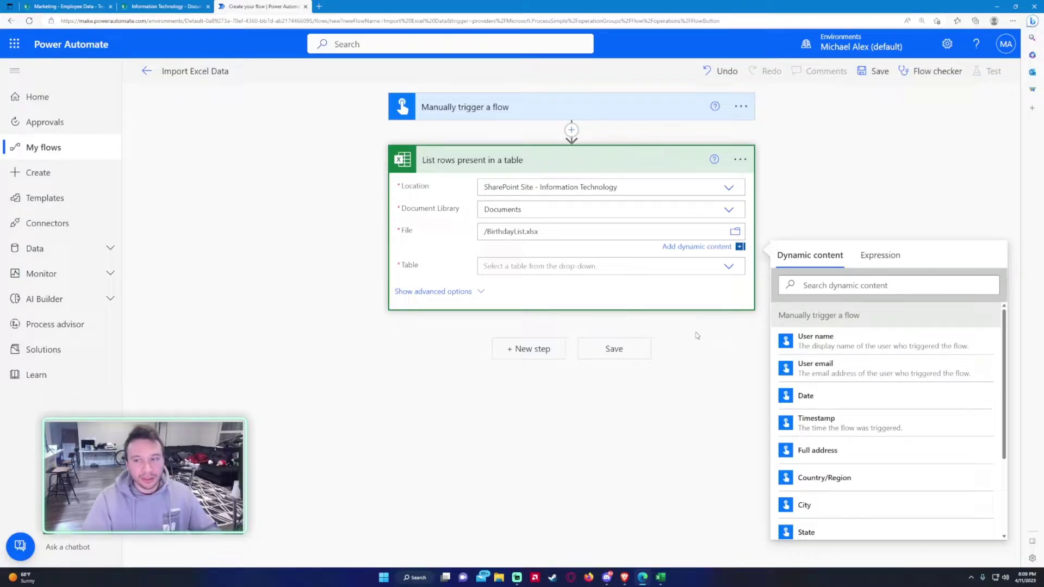
click(531, 267)
click(522, 275)
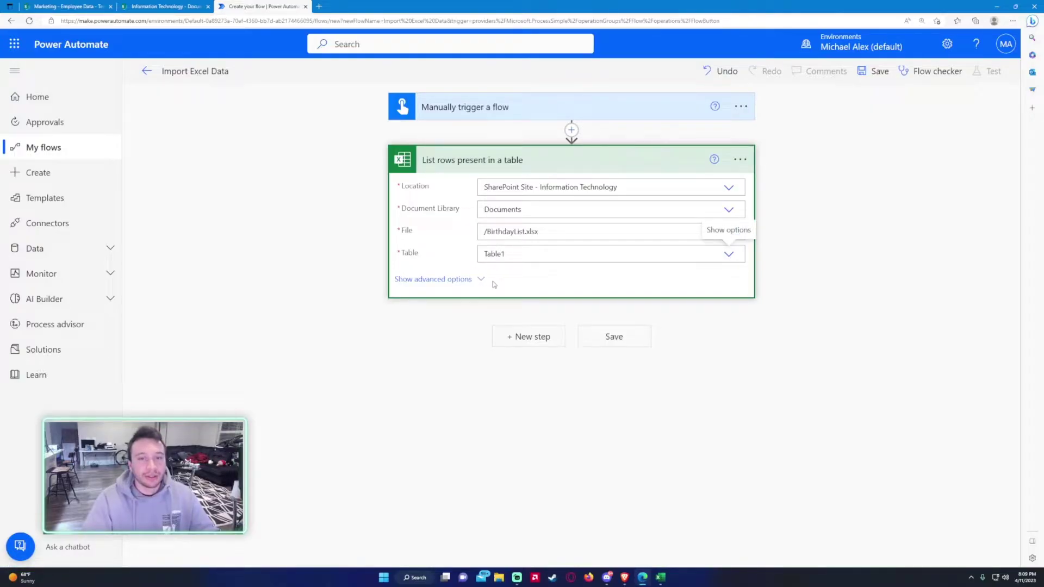
Turn on pagination in the List rows step settings with a threshold of 1000.
click(739, 159)
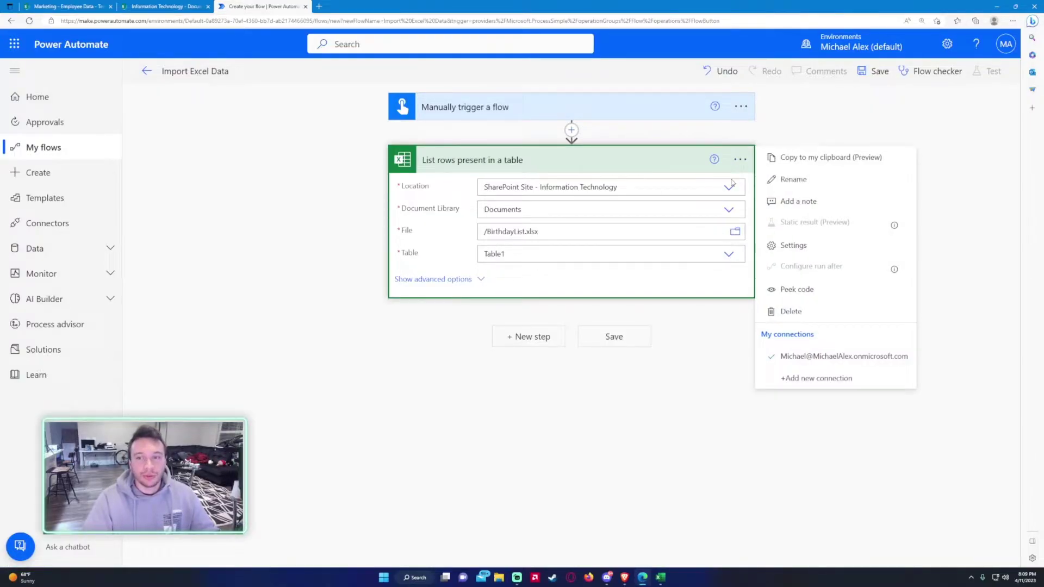
click(710, 256)
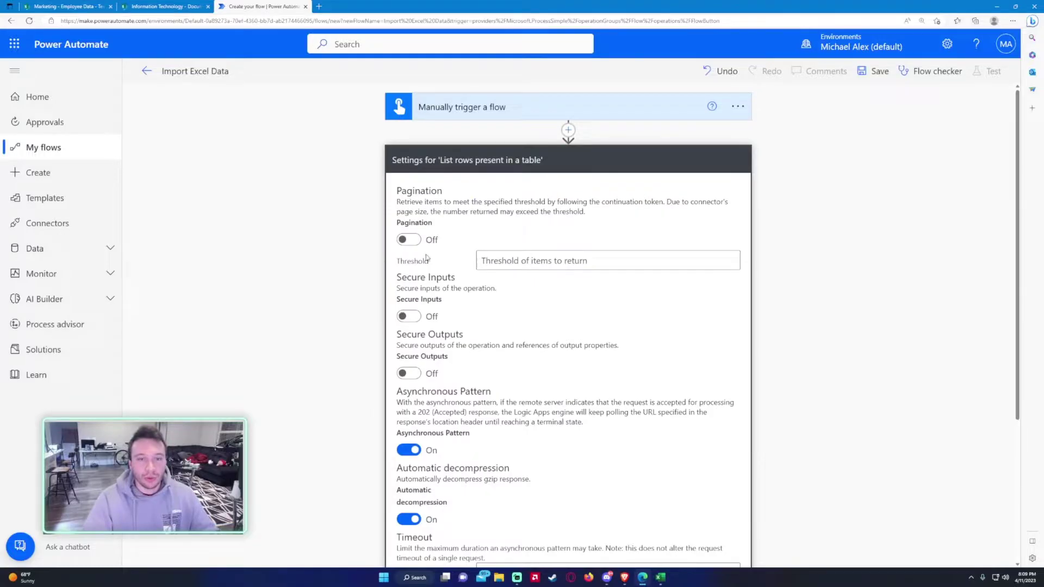
click(413, 238)
click(501, 259)
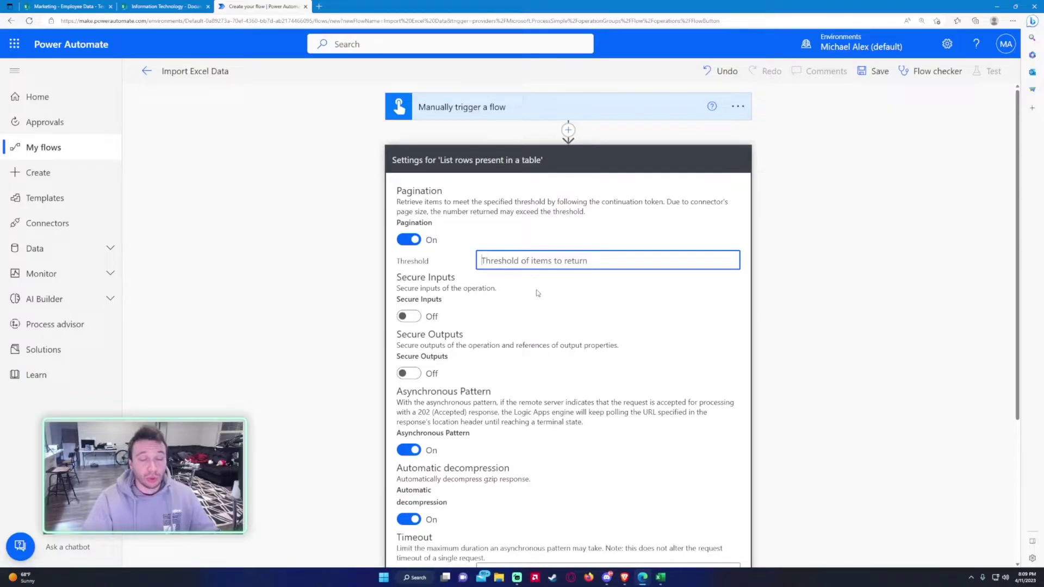
text(100)
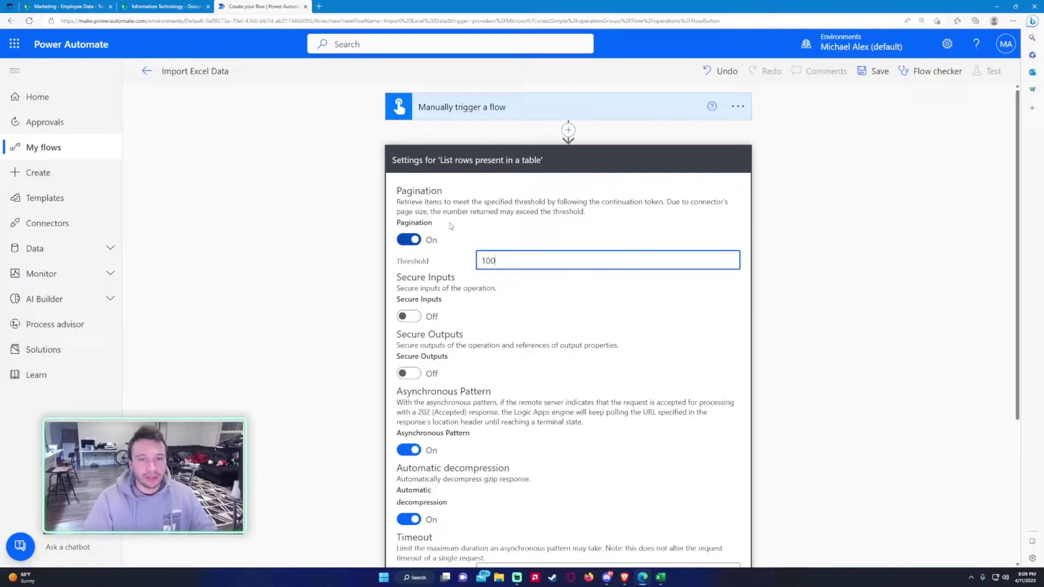
key(BackSpace)
text(0)
scroll(576, 286, down, 4)
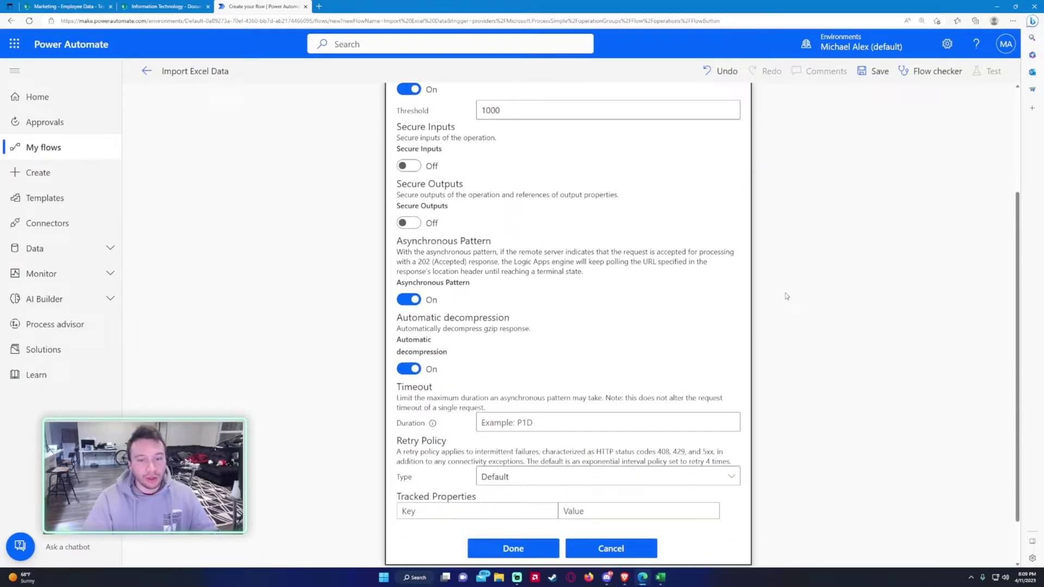
click(516, 493)
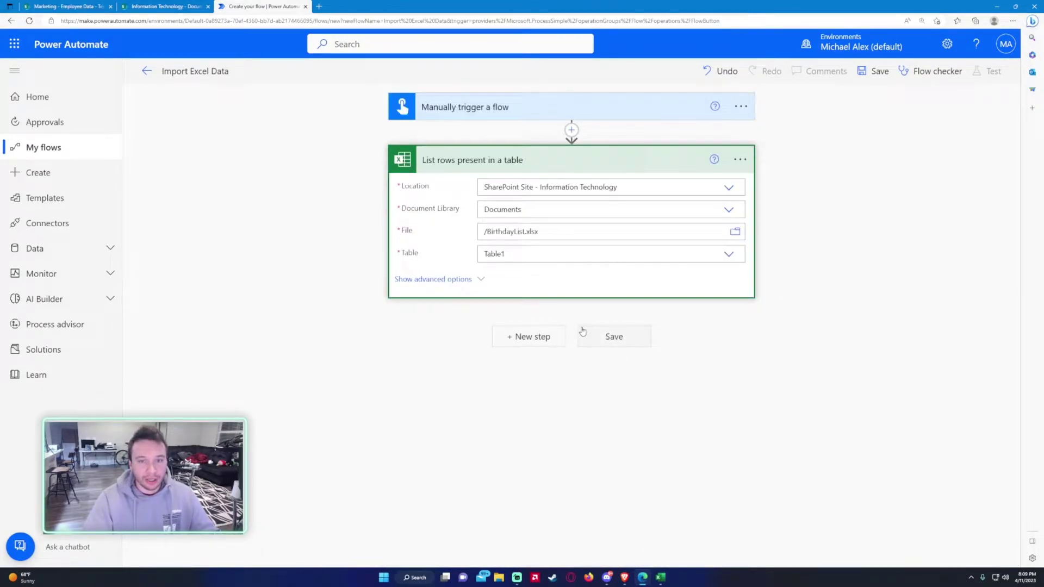
Add a SharePoint Create item step targeting the Information Technology site's Birthday List.
click(528, 337)
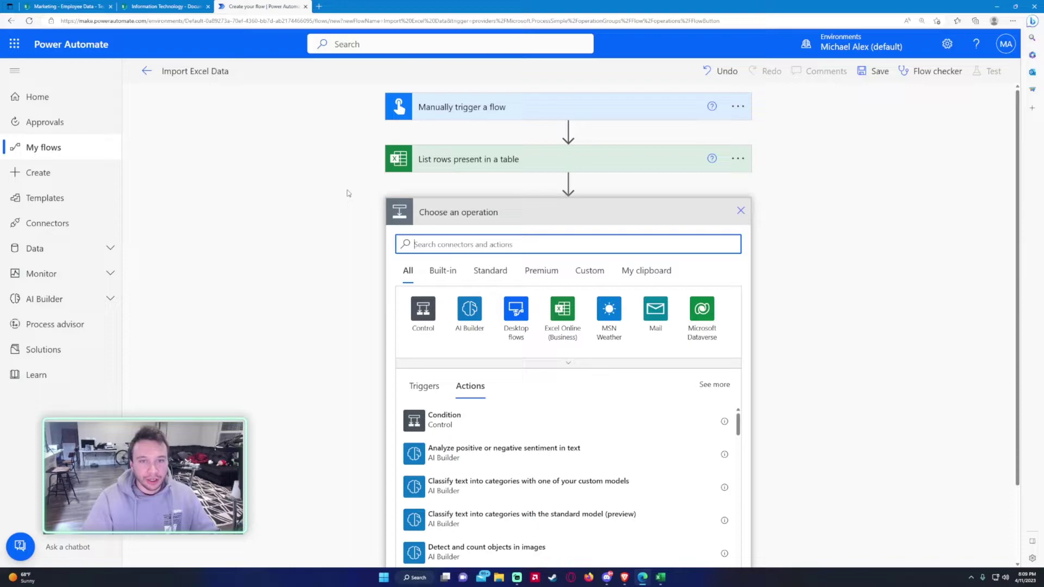
text(create)
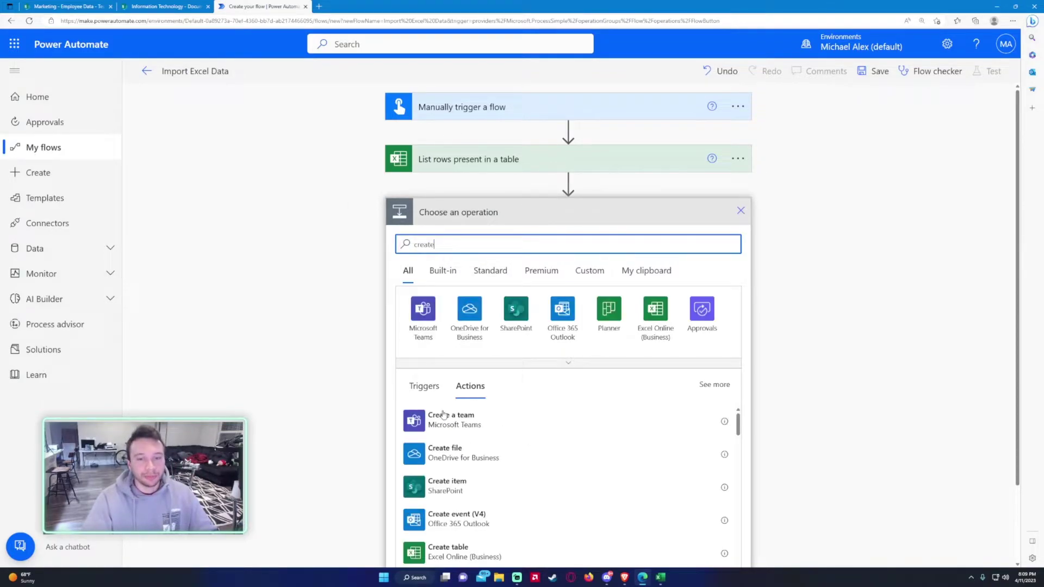
click(456, 488)
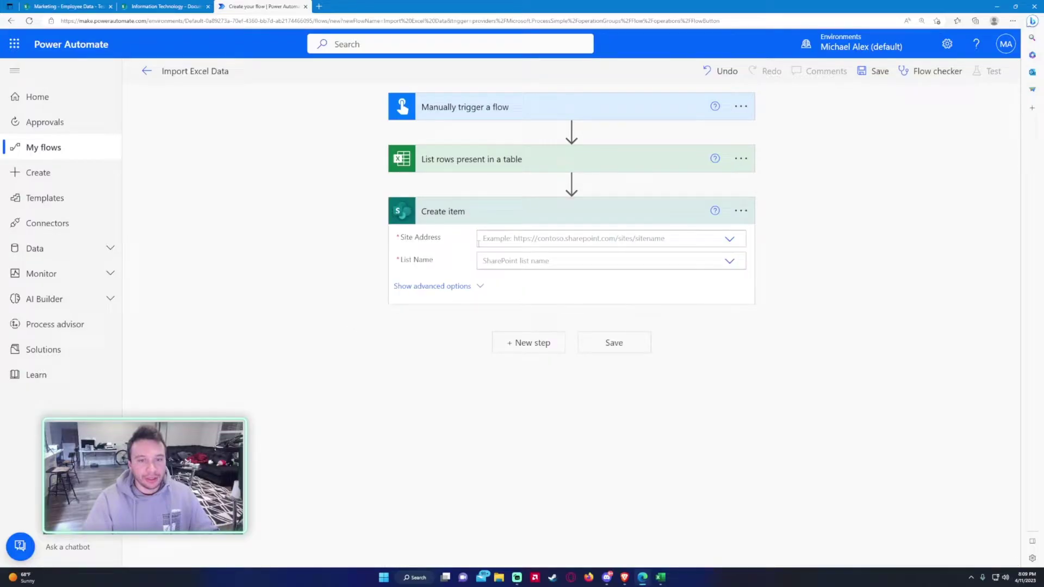
click(499, 241)
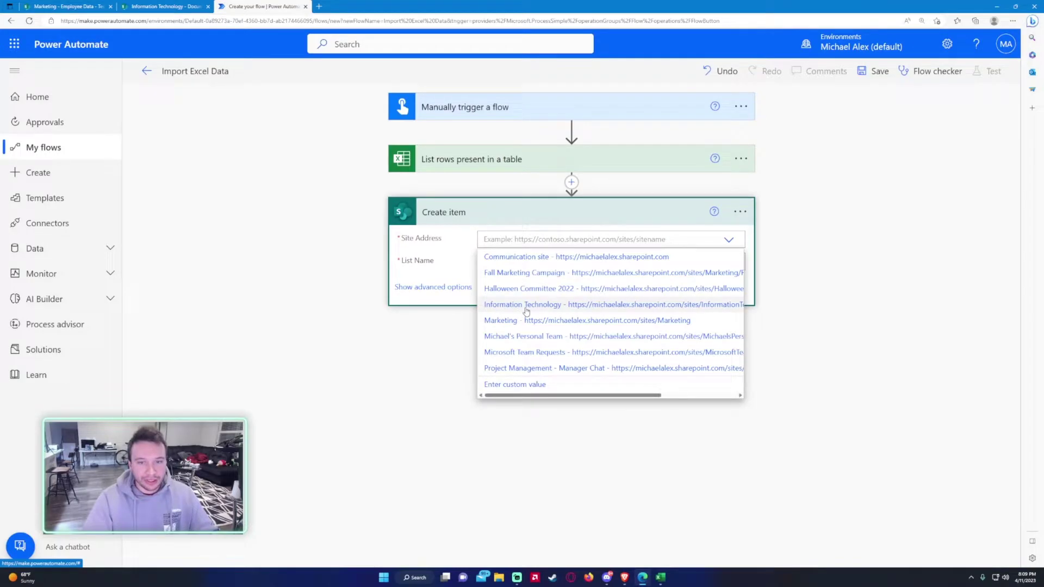
click(527, 305)
click(533, 275)
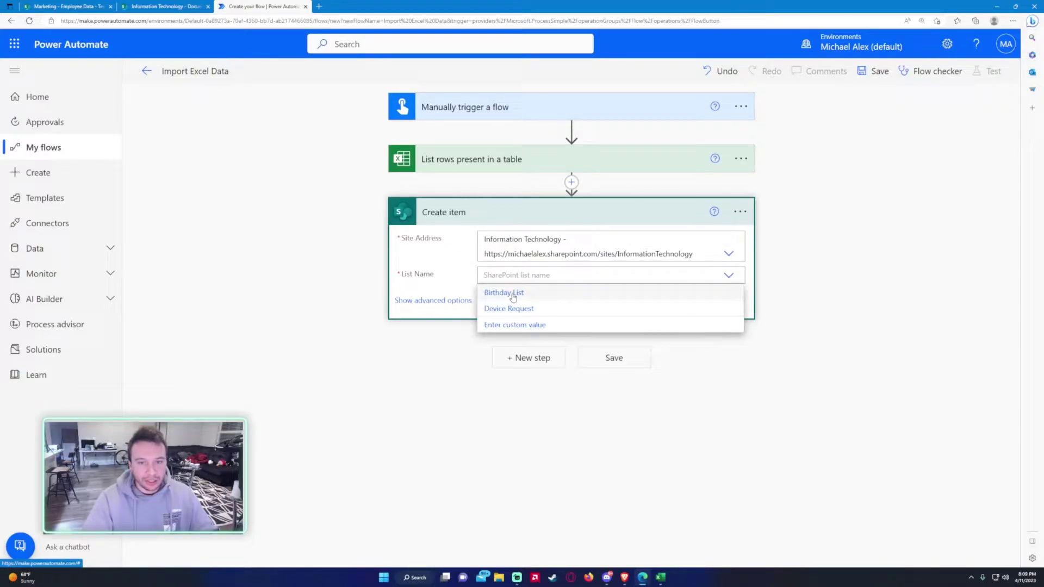
click(513, 294)
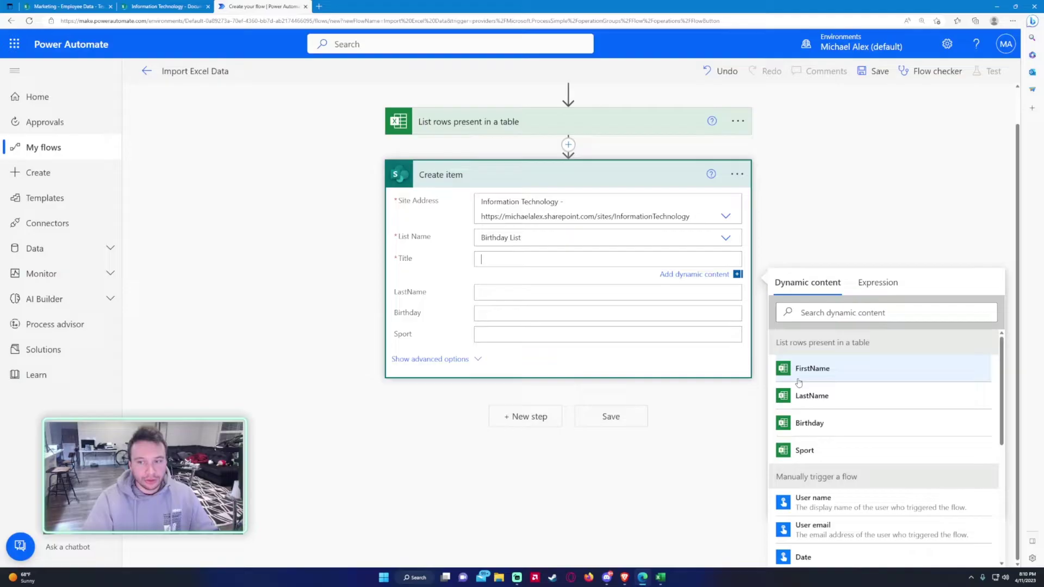
Fill Title, LastName, Birthday and Sport from each row's FirstName, LastName, Birthday, Sport, then view the list.
click(810, 368)
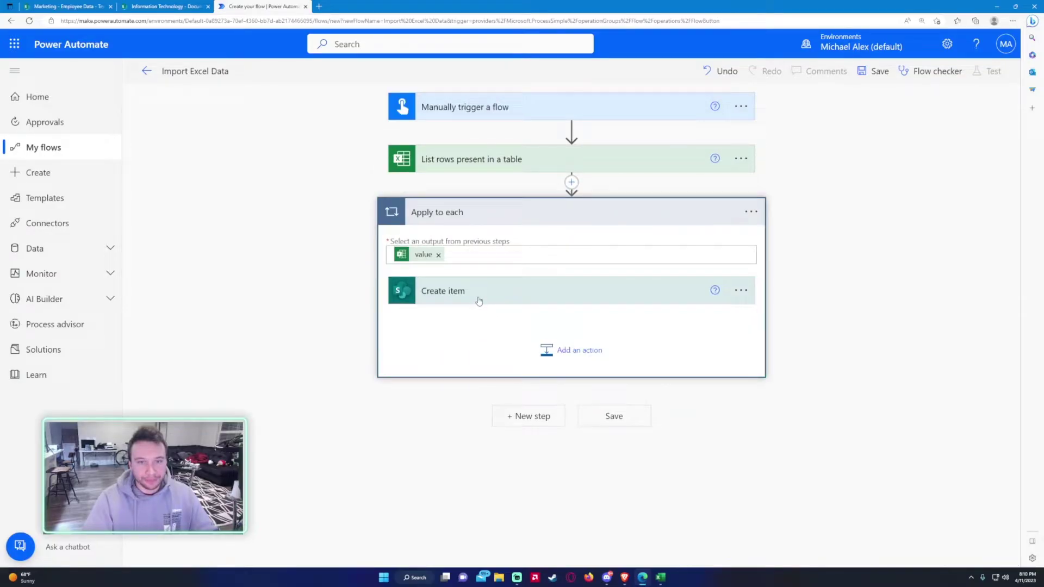
click(479, 301)
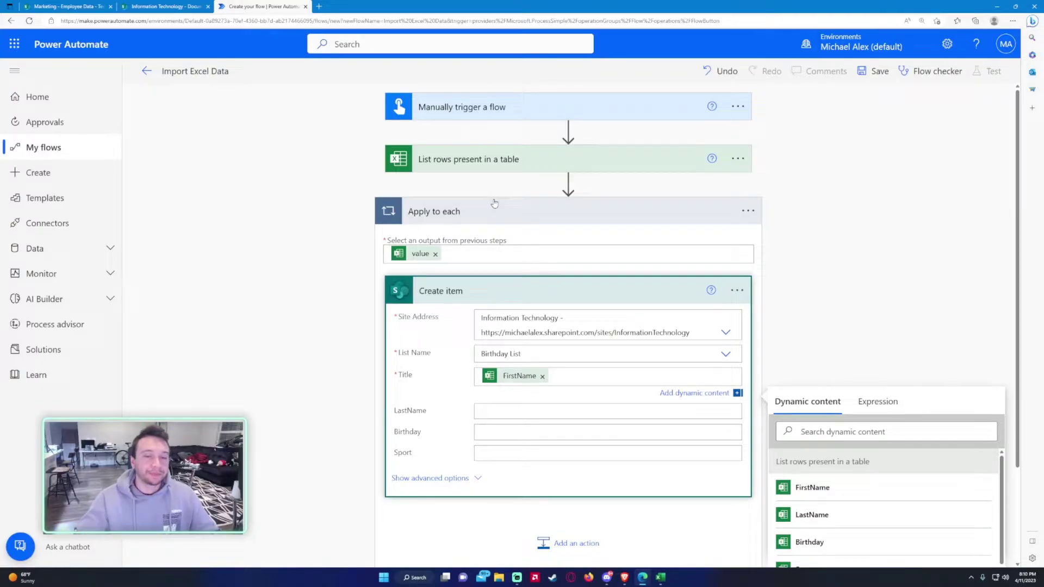
click(513, 409)
scroll(653, 380, down, 1)
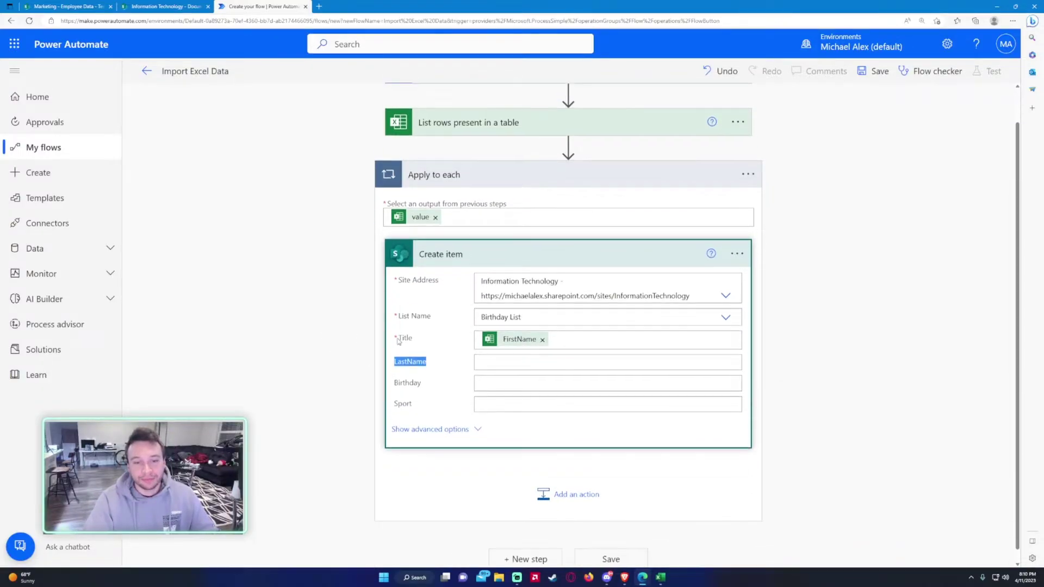
click(813, 486)
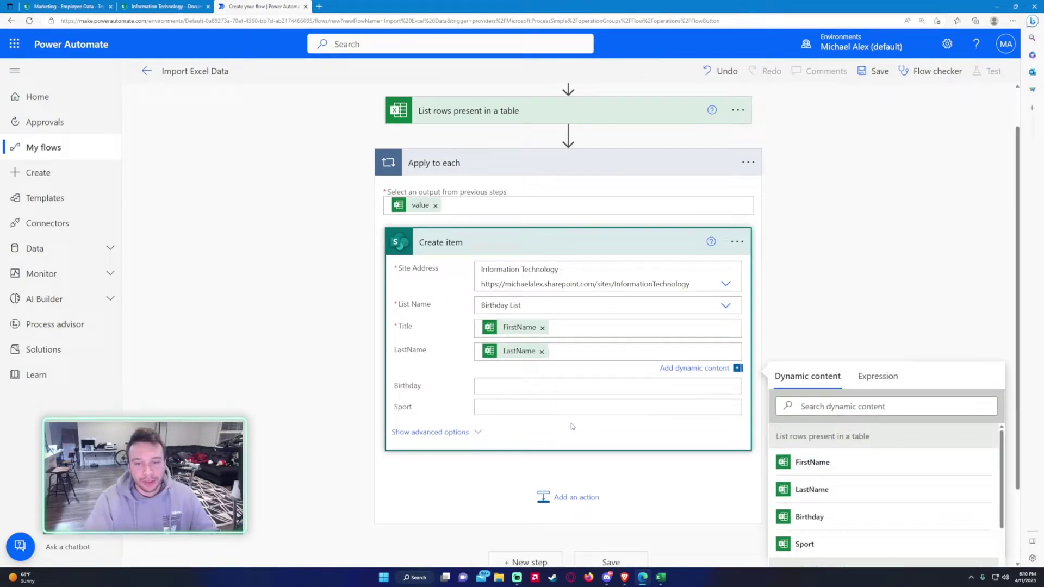
click(809, 550)
scroll(369, 260, down, 2)
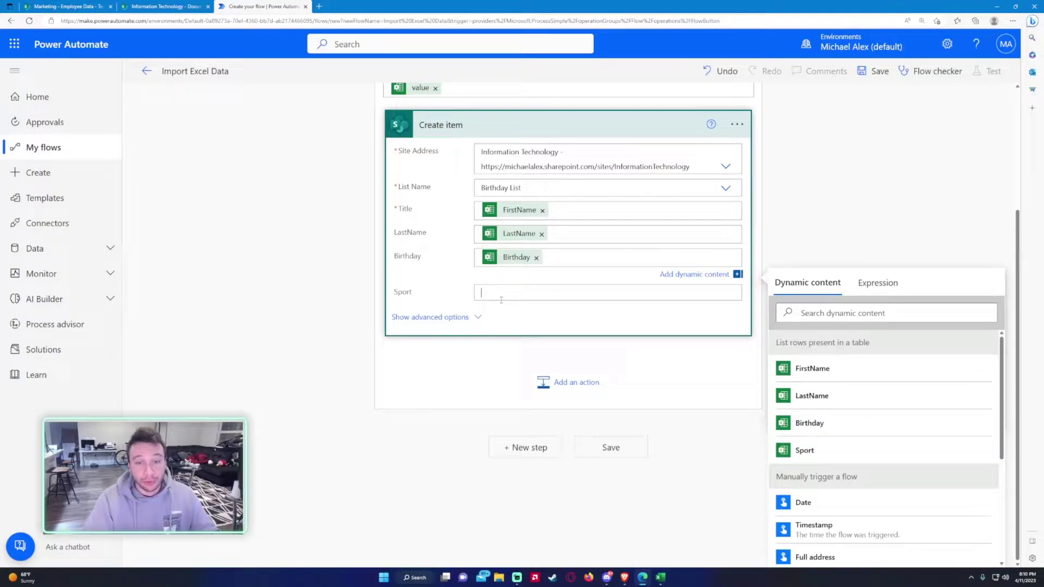
click(885, 476)
click(178, 5)
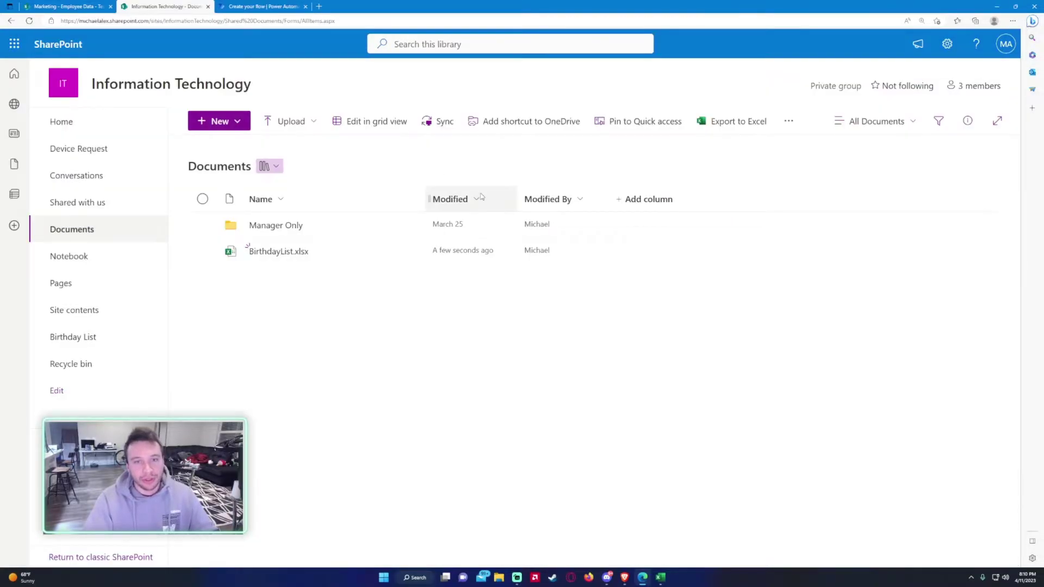
click(112, 338)
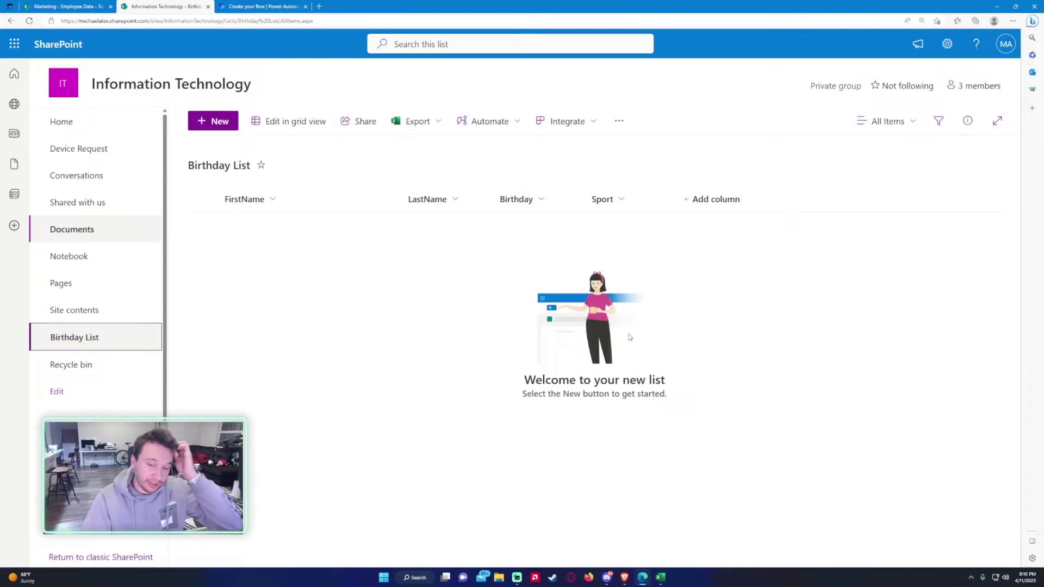
Apply the Short Date number format to the Birthday column C in Excel.
key(ctrl+Tab)
click(661, 578)
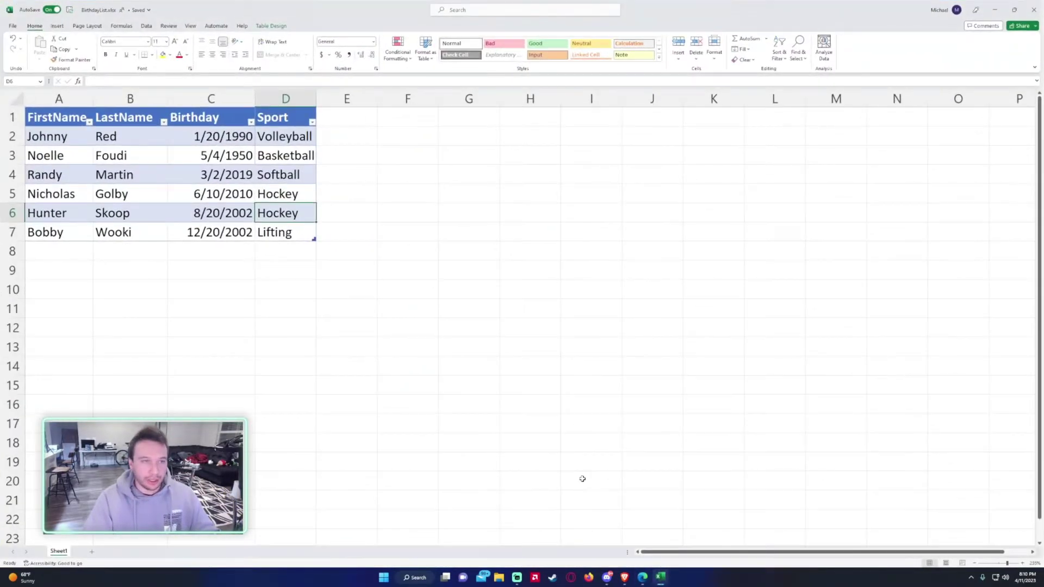
drag(229, 232, 222, 136)
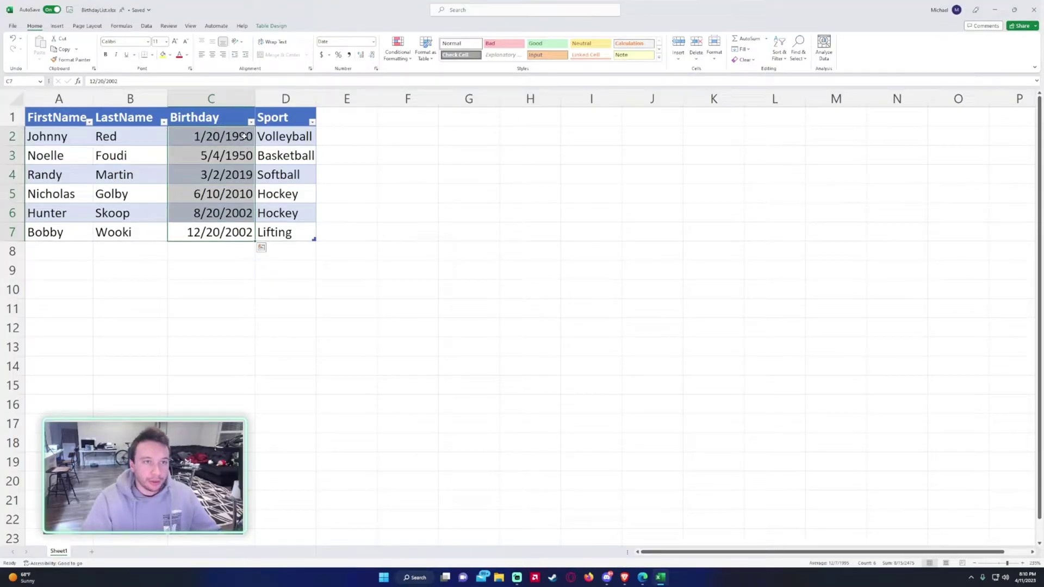
click(226, 108)
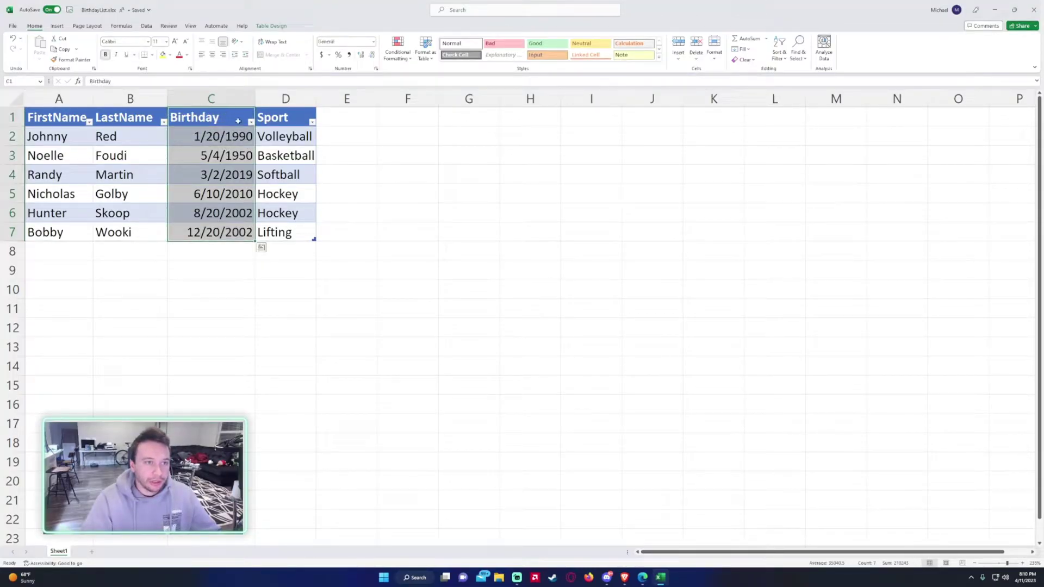
click(373, 42)
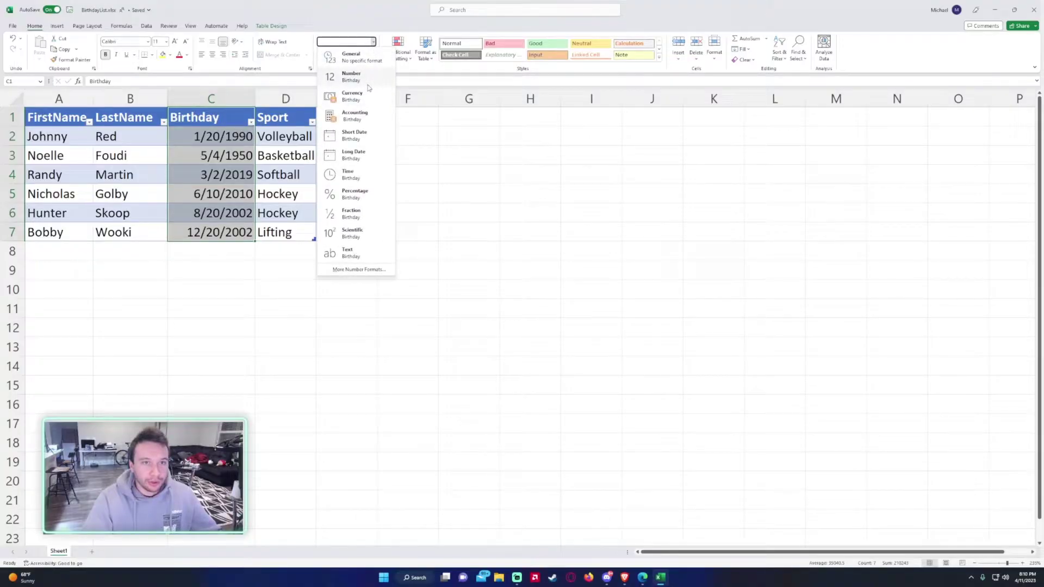
click(372, 140)
click(262, 288)
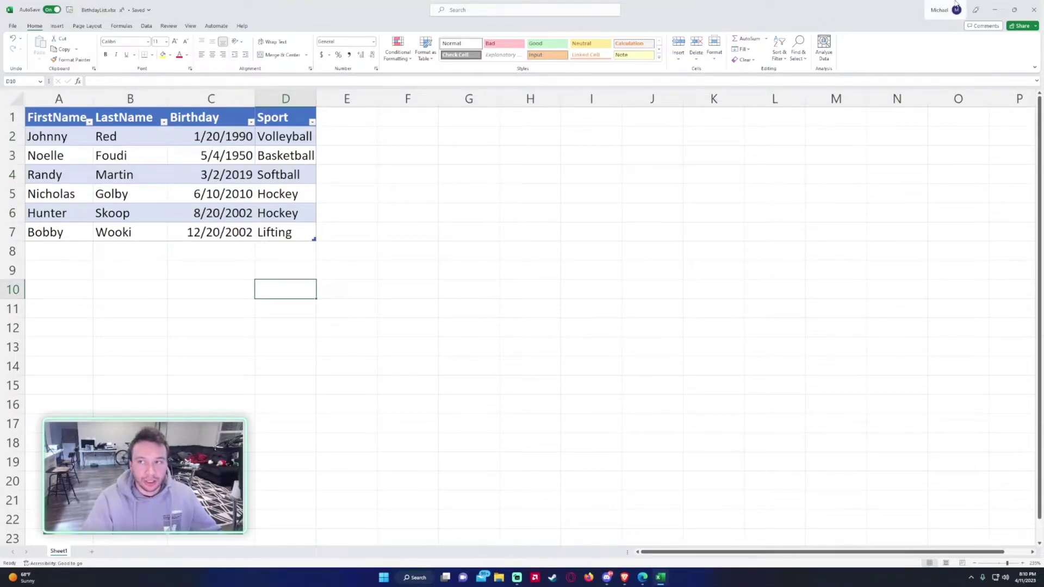
key(alt+Tab)
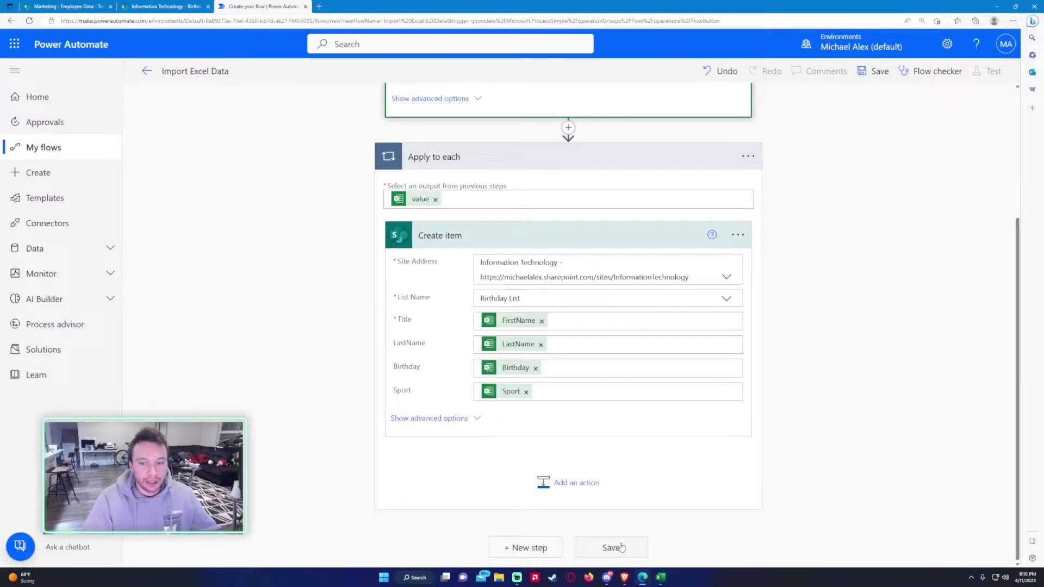
Save Import Excel Data and run a manual test, confirming the connections and Run flow.
click(619, 547)
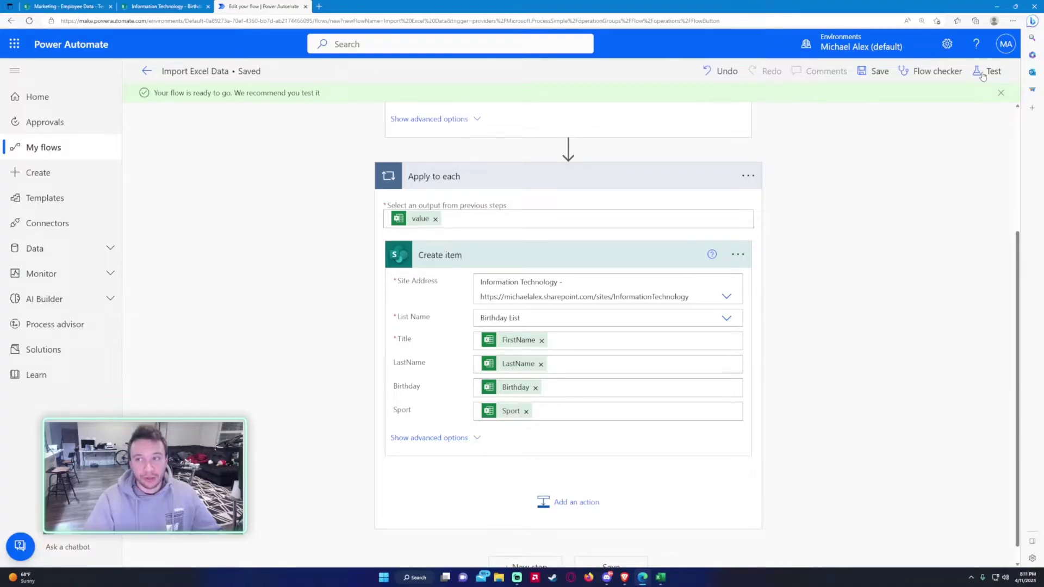
click(985, 72)
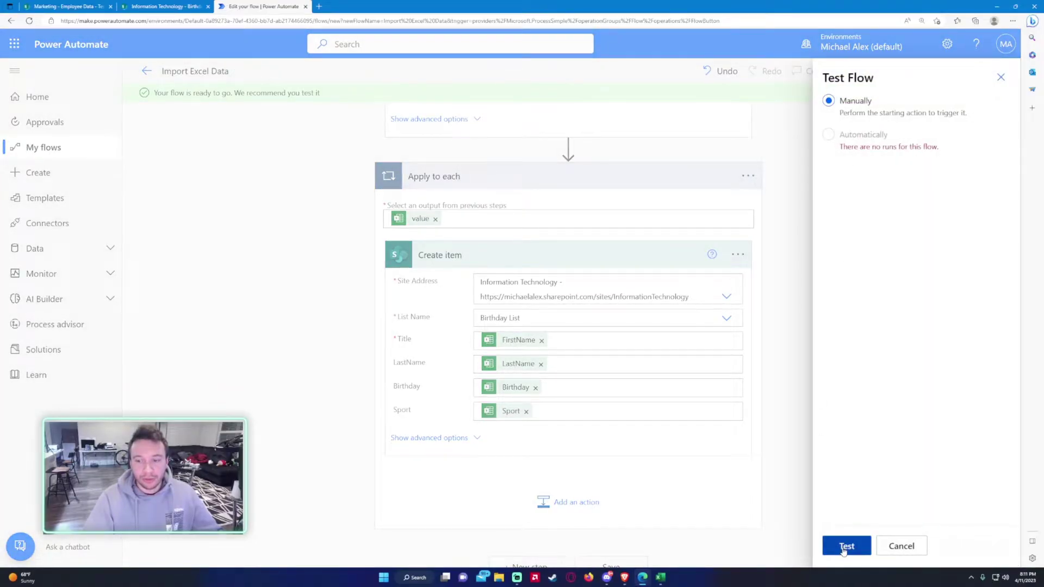
click(847, 548)
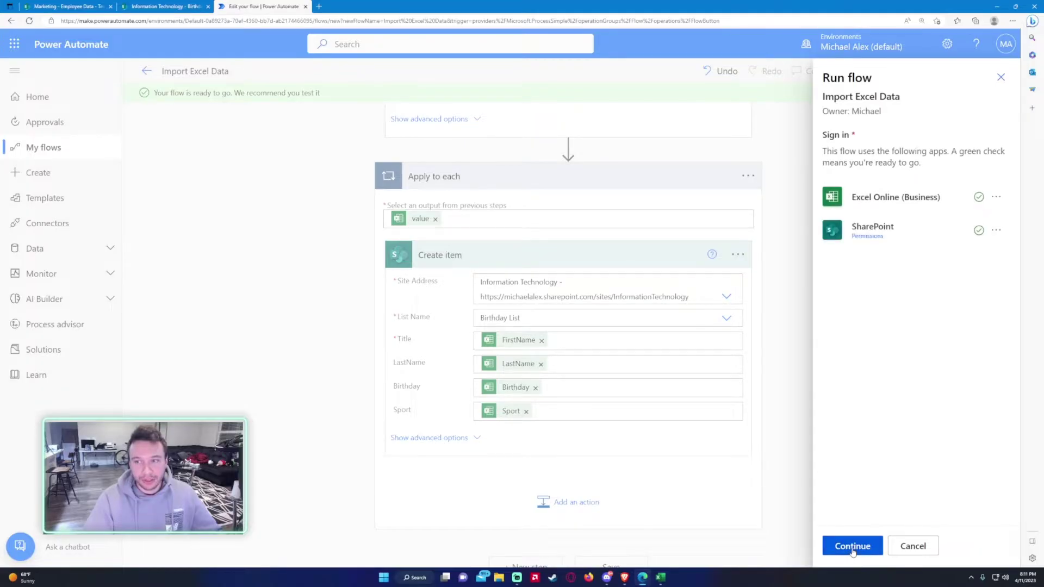
click(853, 549)
click(853, 549)
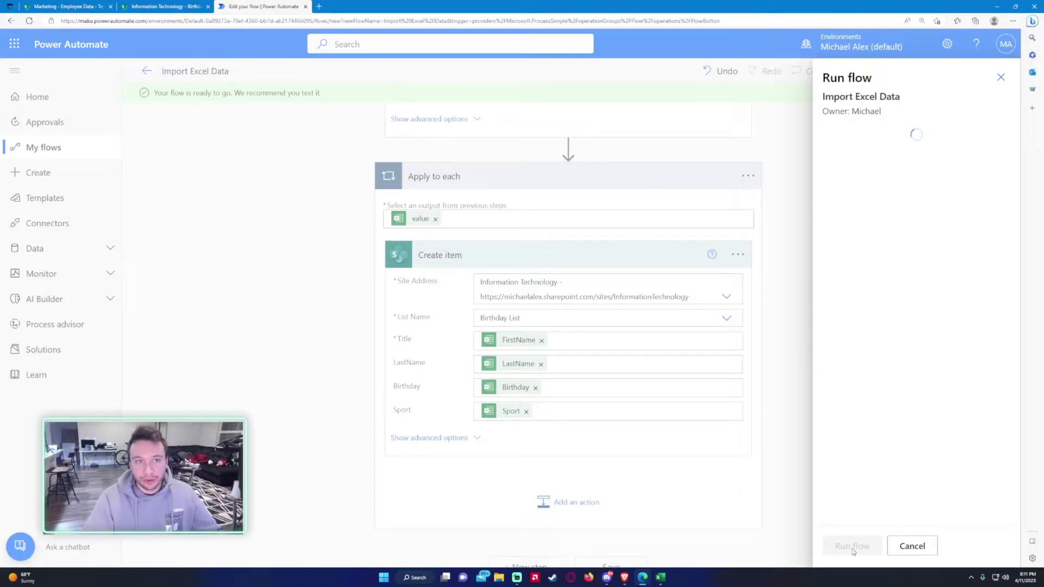
click(846, 546)
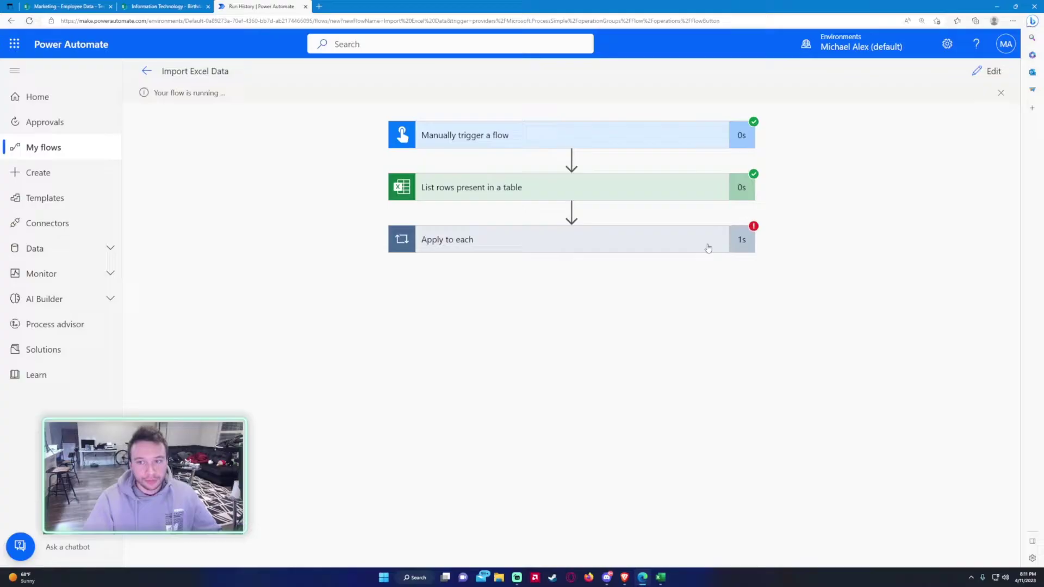
Open the failed Create item iteration inside Apply to each and read its error details.
click(708, 248)
click(652, 332)
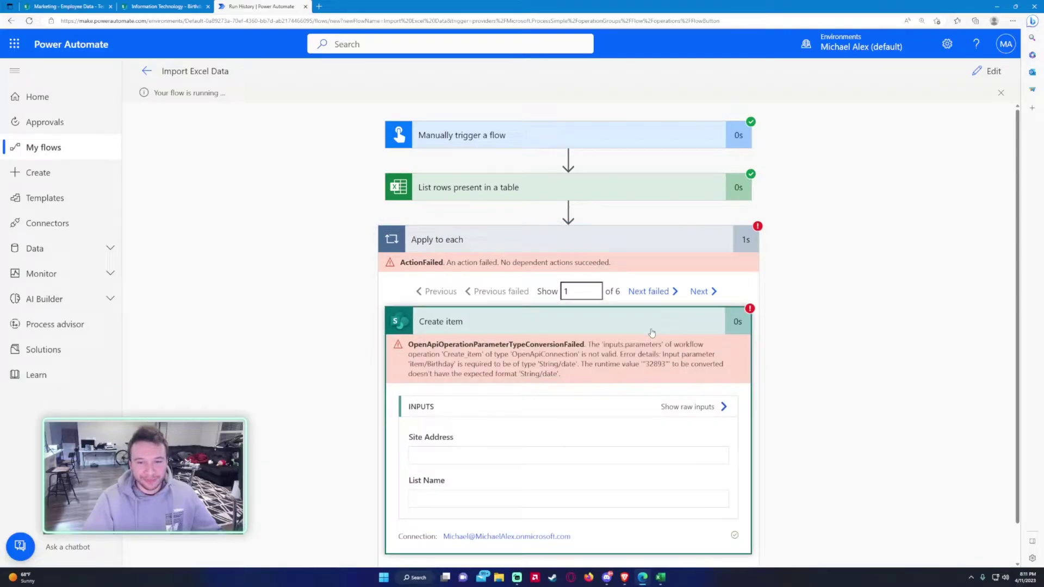
drag(841, 231, 979, 244)
click(910, 252)
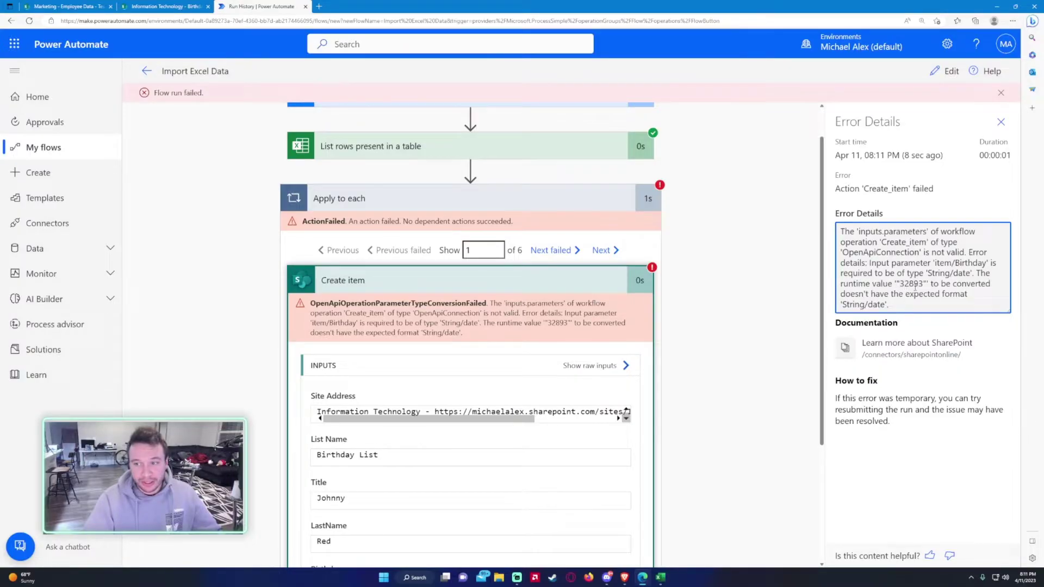
Compare Excel birthdays C2:C6 with the error's runtime value 32893, then reopen the flow editor.
key(alt+Tab)
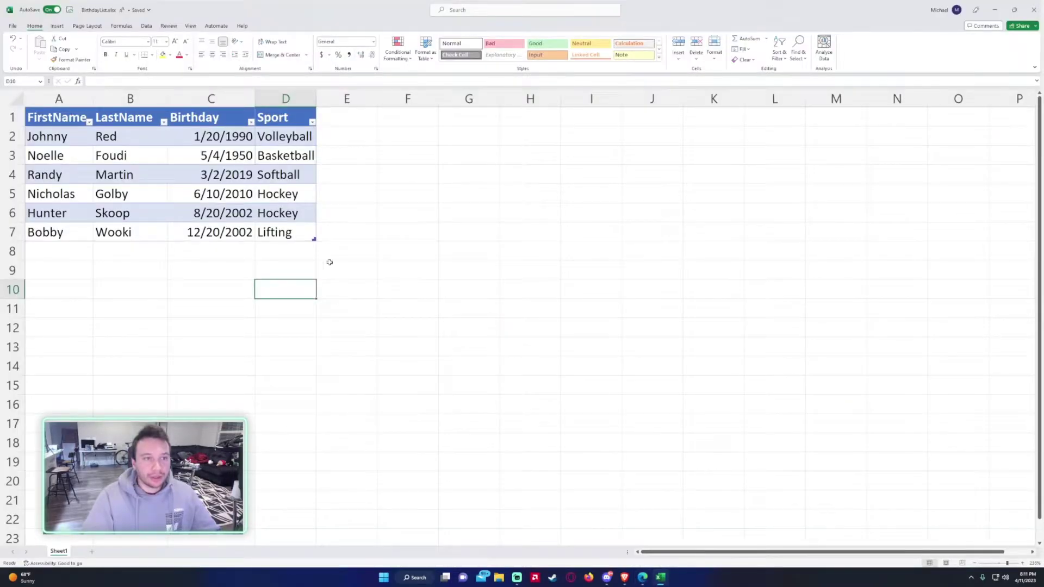
click(215, 136)
drag(215, 136, 213, 215)
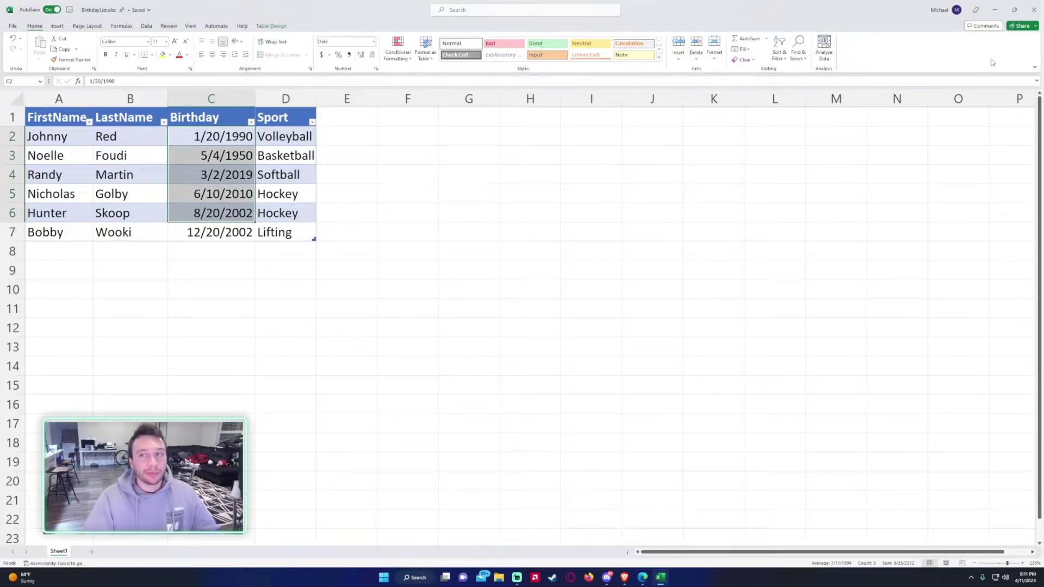
key(alt+Tab)
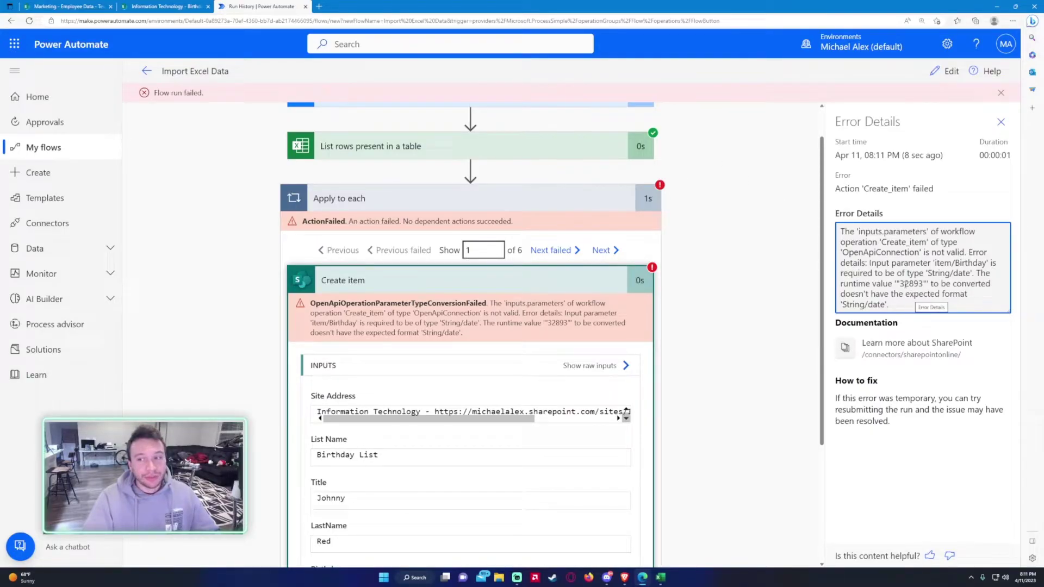
drag(900, 284, 924, 287)
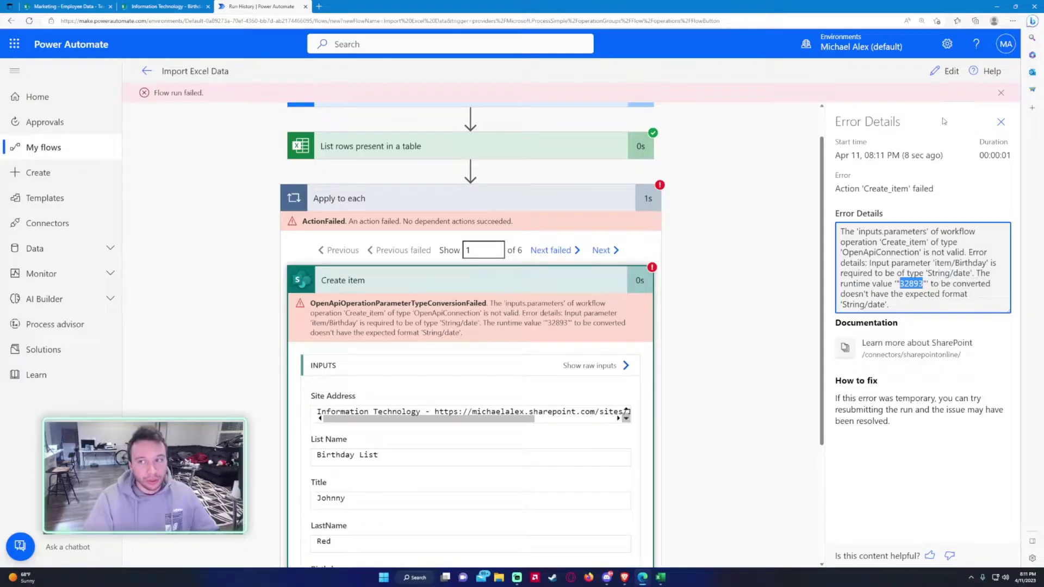
click(947, 71)
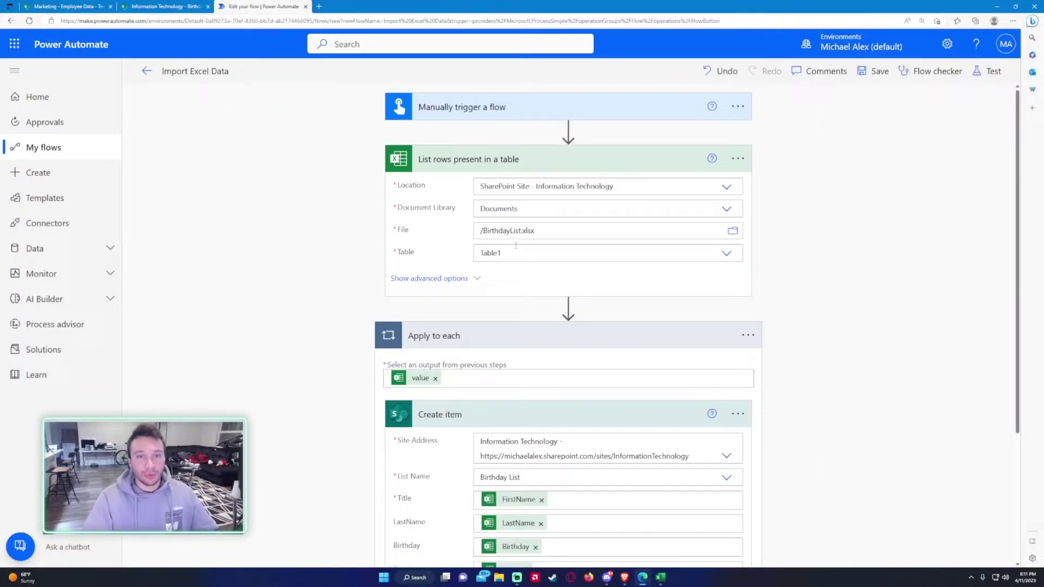
Set the List rows step's DateTime Format to ISO 8601.
click(475, 279)
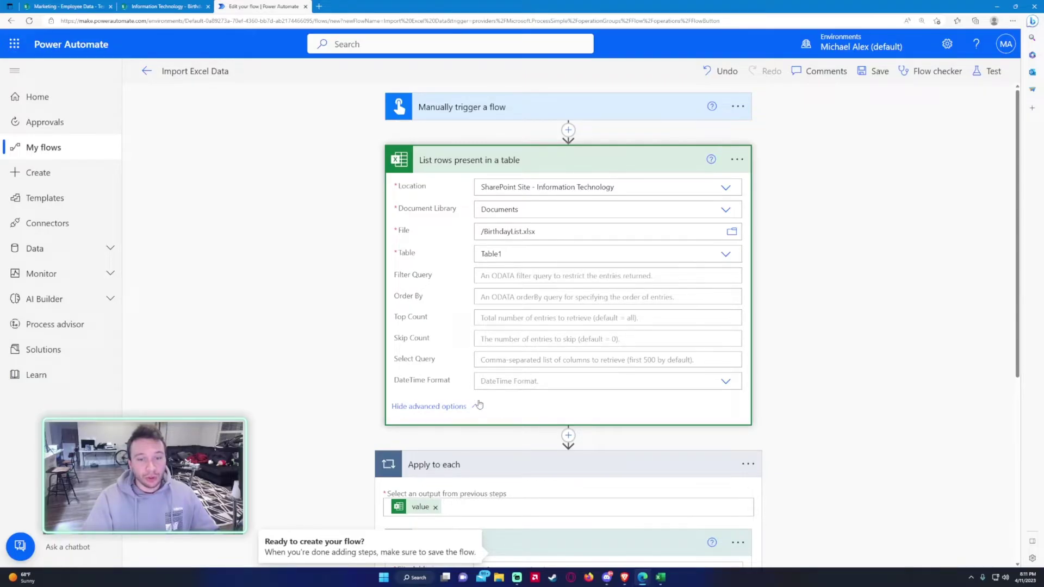
scroll(526, 381, down, 1)
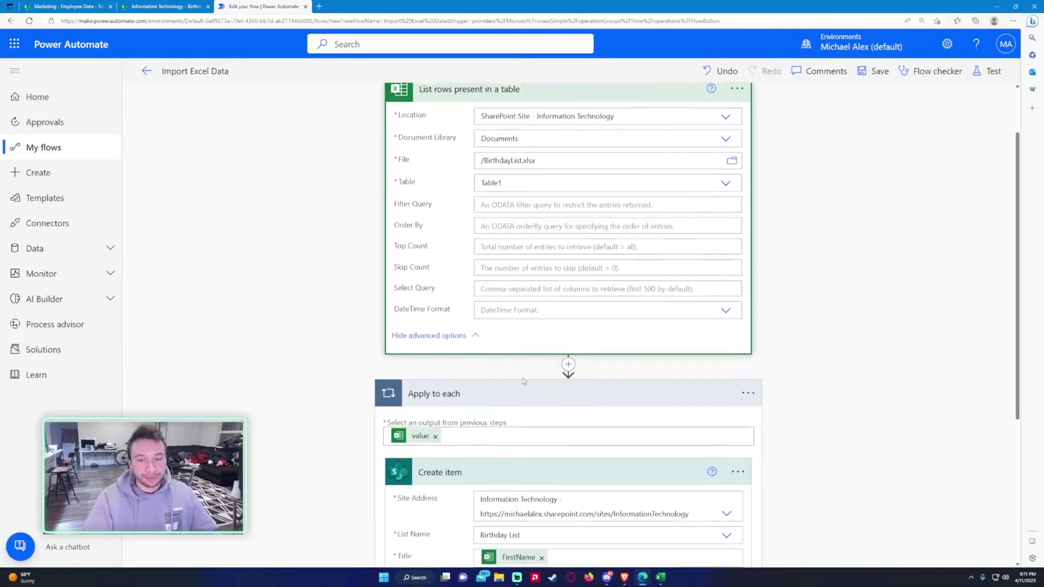
click(598, 308)
click(535, 341)
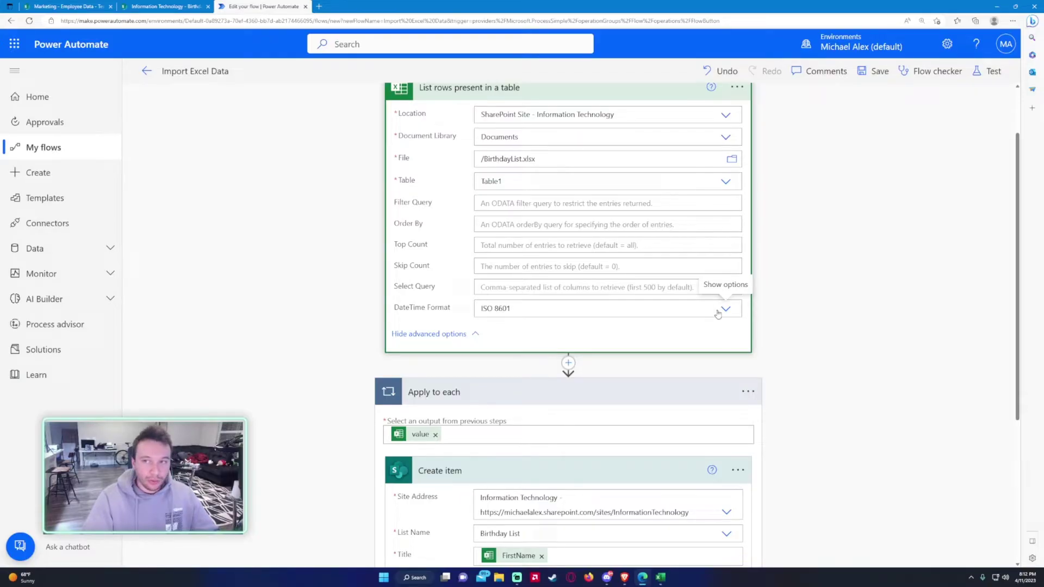
Save the flow and run a manual test, checking the Apply to each iterations.
click(874, 77)
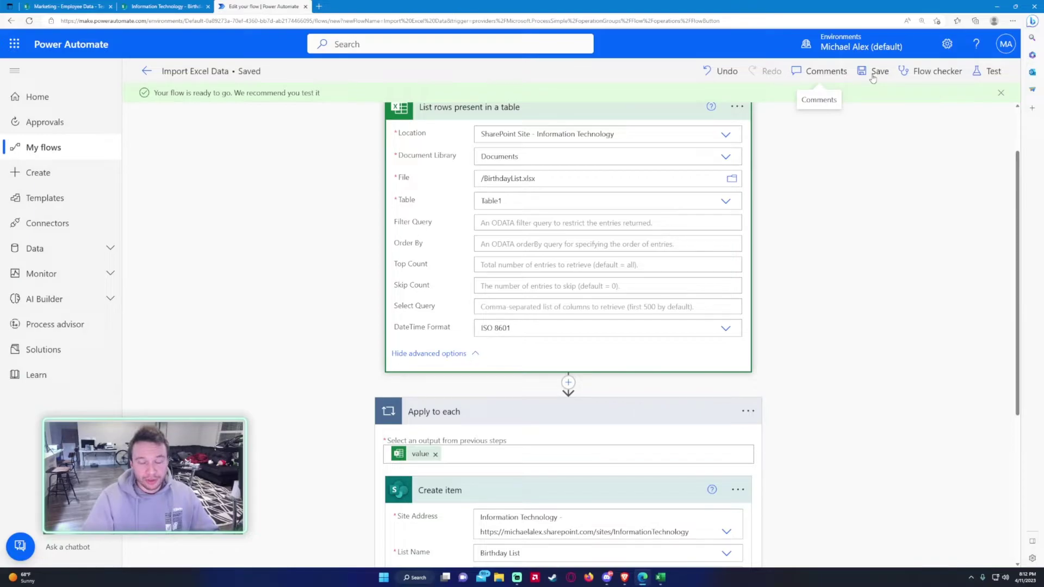
click(985, 72)
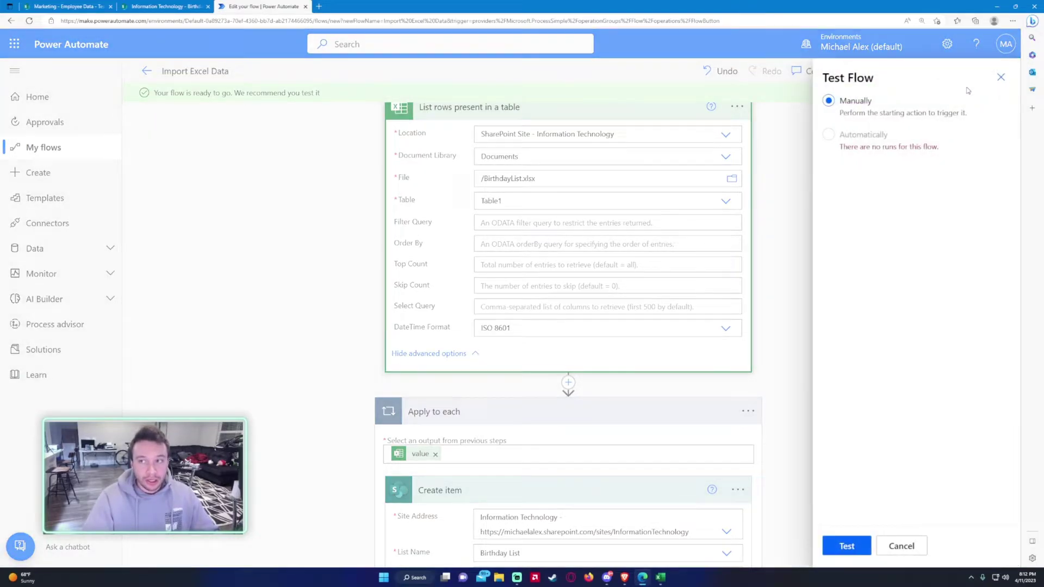
click(844, 545)
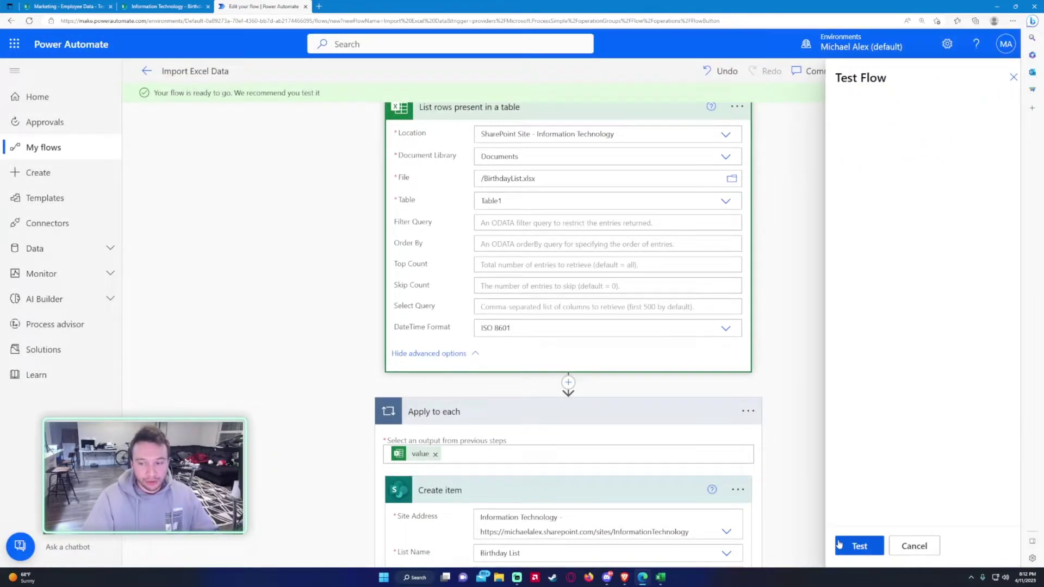
click(476, 245)
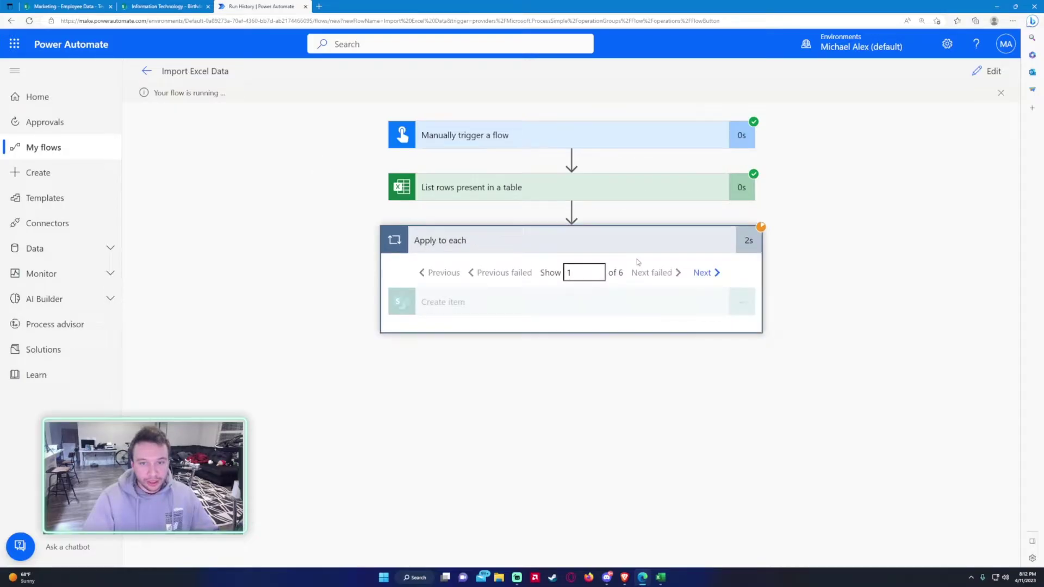
click(659, 580)
click(659, 579)
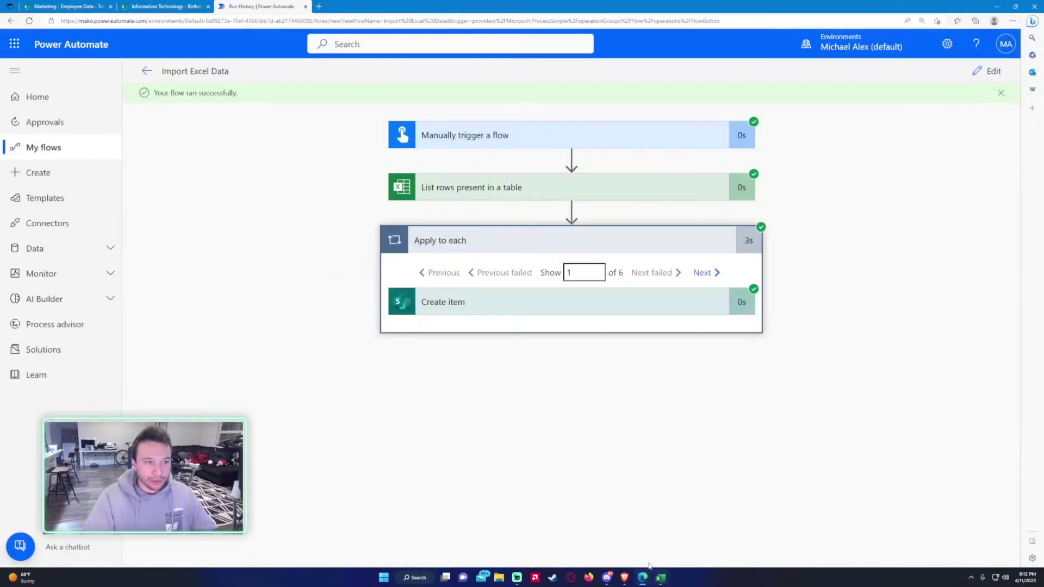
Refresh the SharePoint Birthday List, delete all six imported items, and return to Power Automate.
click(164, 6)
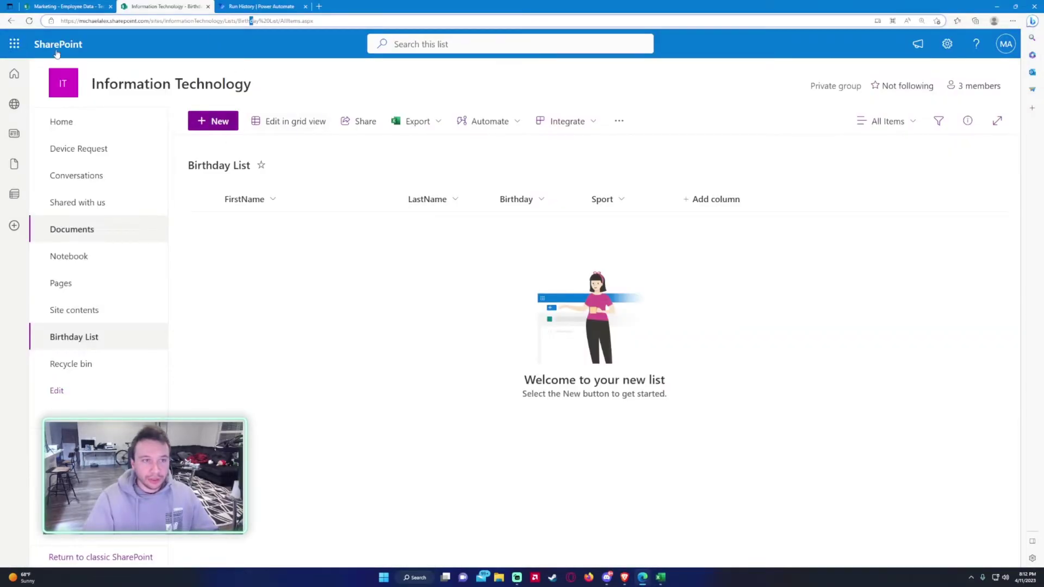
click(29, 21)
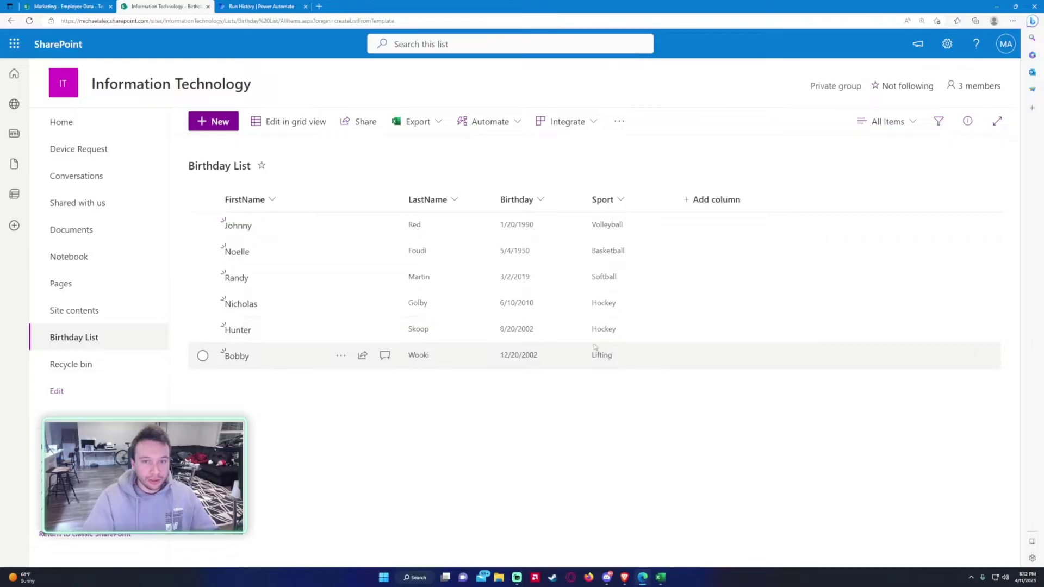
click(202, 199)
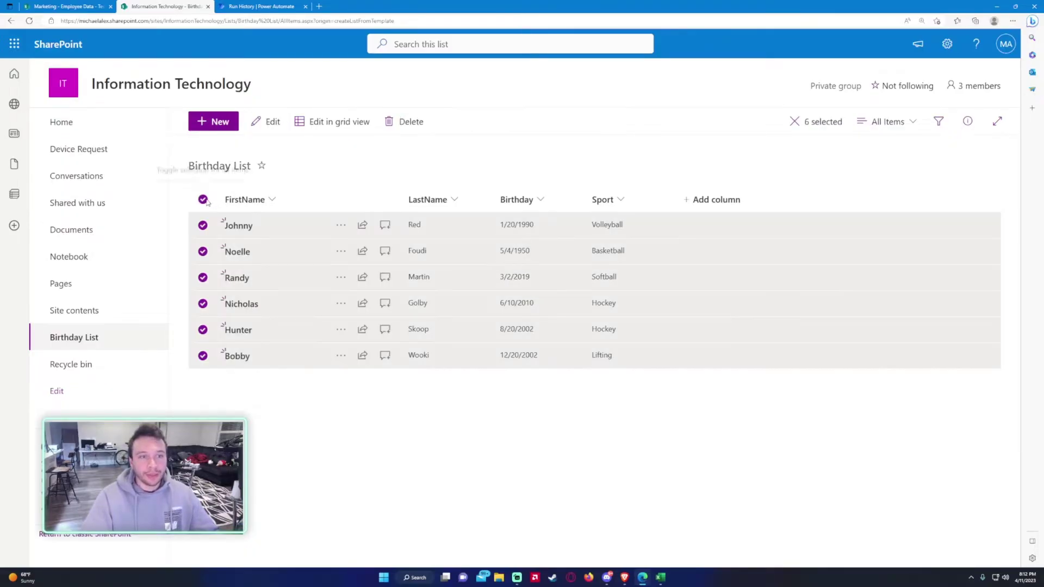
click(403, 121)
click(560, 347)
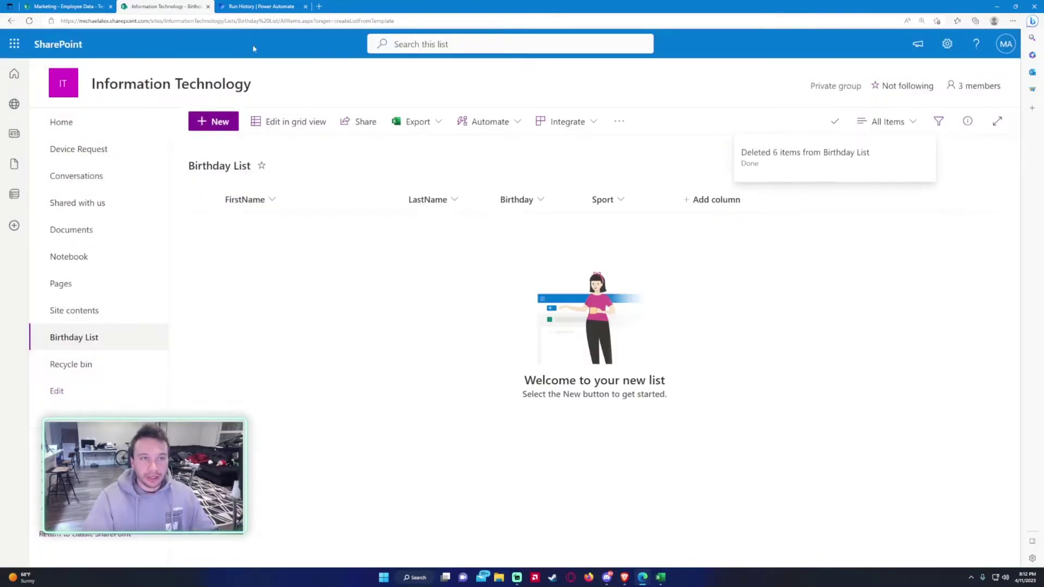
click(259, 6)
Clear the 6/10/2010 date from cell C5 in BirthdayList.xlsx and close Excel.
click(988, 71)
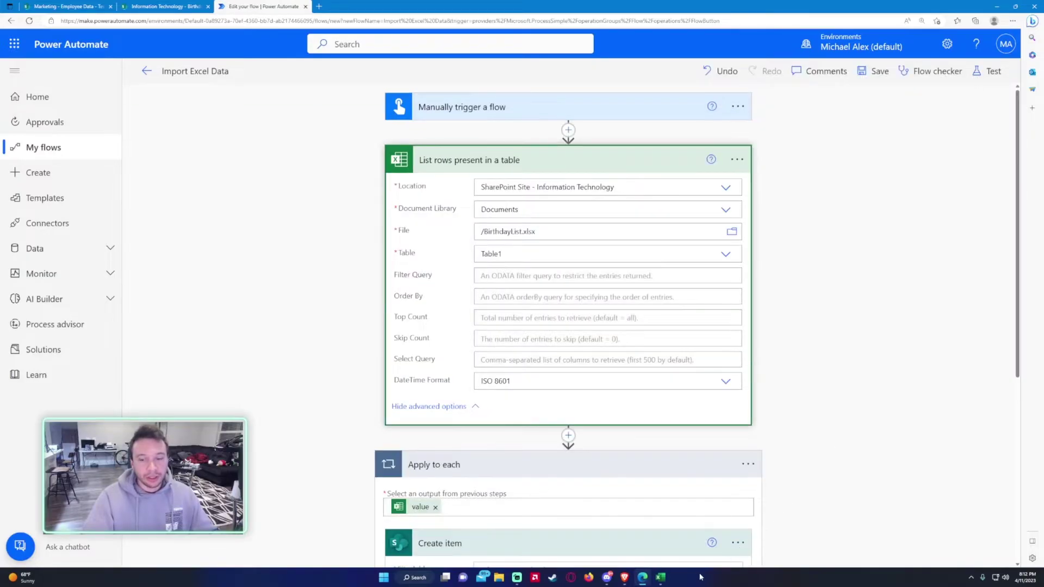
click(661, 577)
click(216, 197)
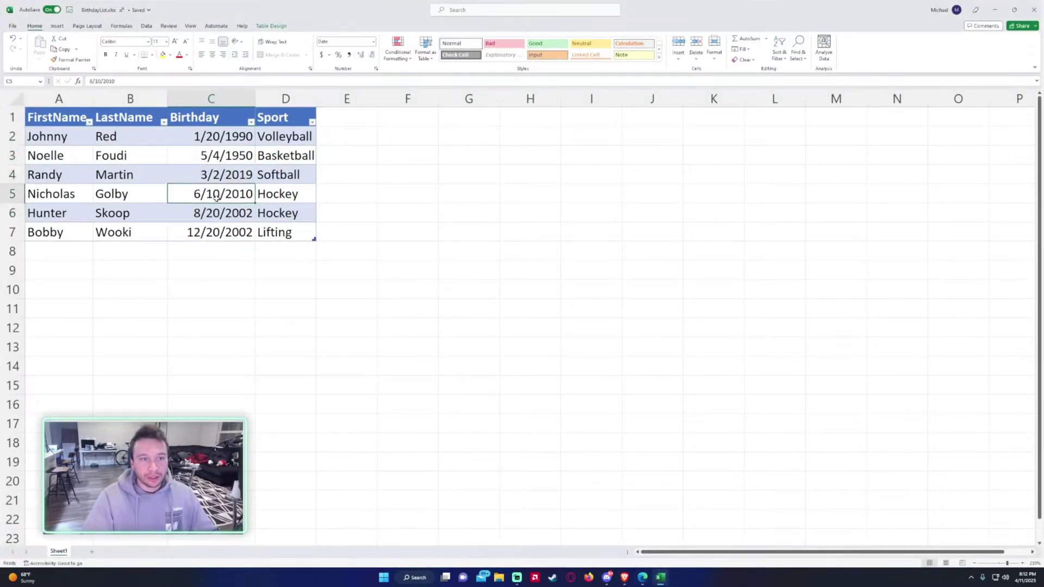
key(Delete)
click(232, 264)
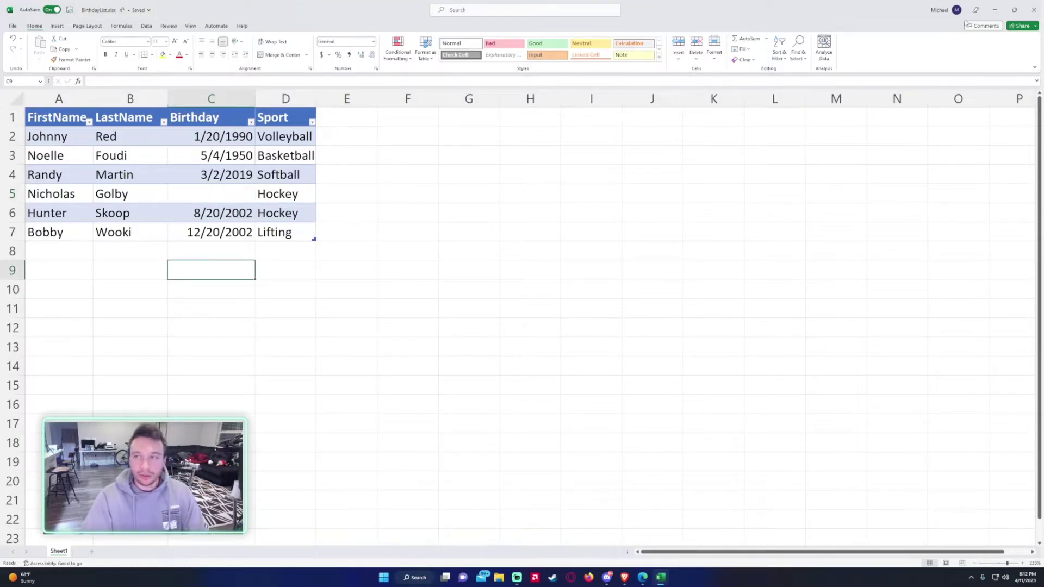
click(224, 251)
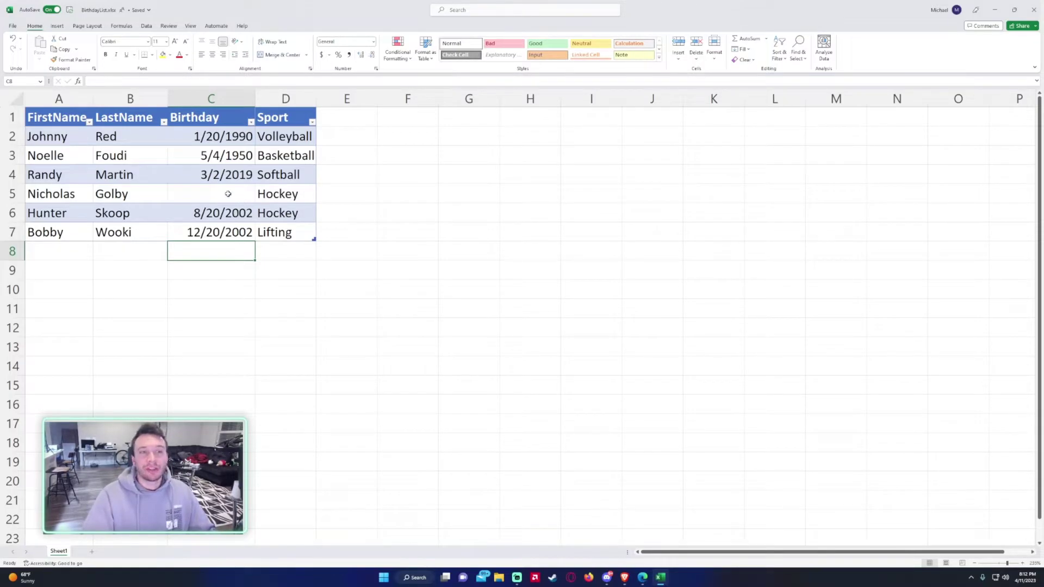
click(994, 10)
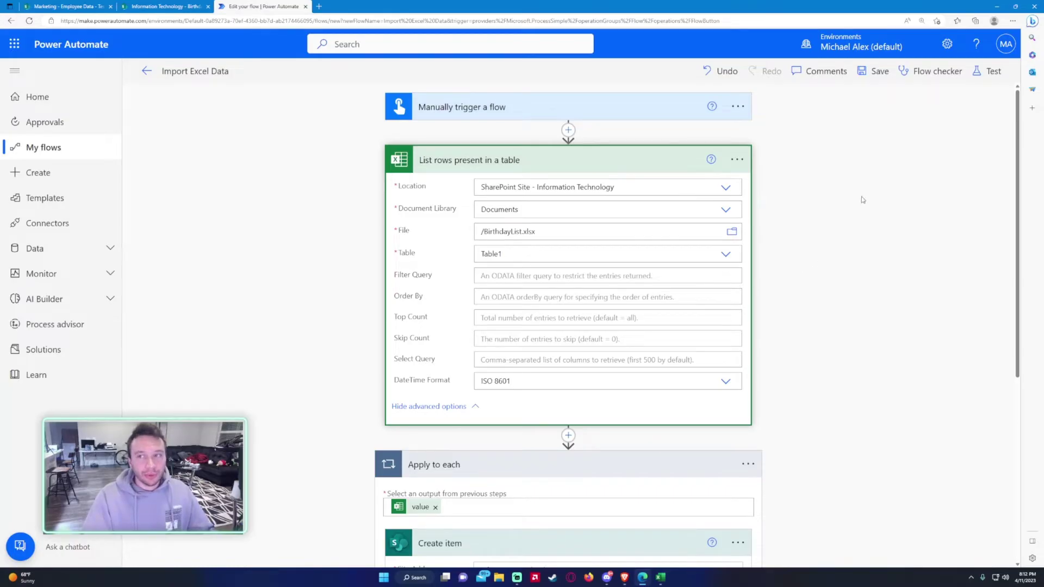
Save the flow and run it with a manual test.
click(874, 71)
scroll(843, 142, down, 5)
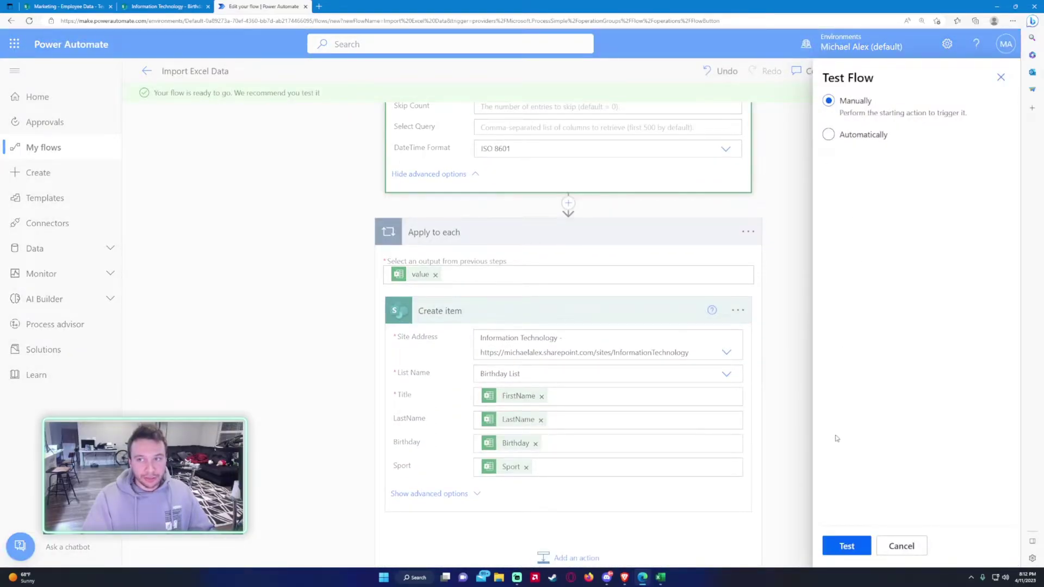
click(841, 546)
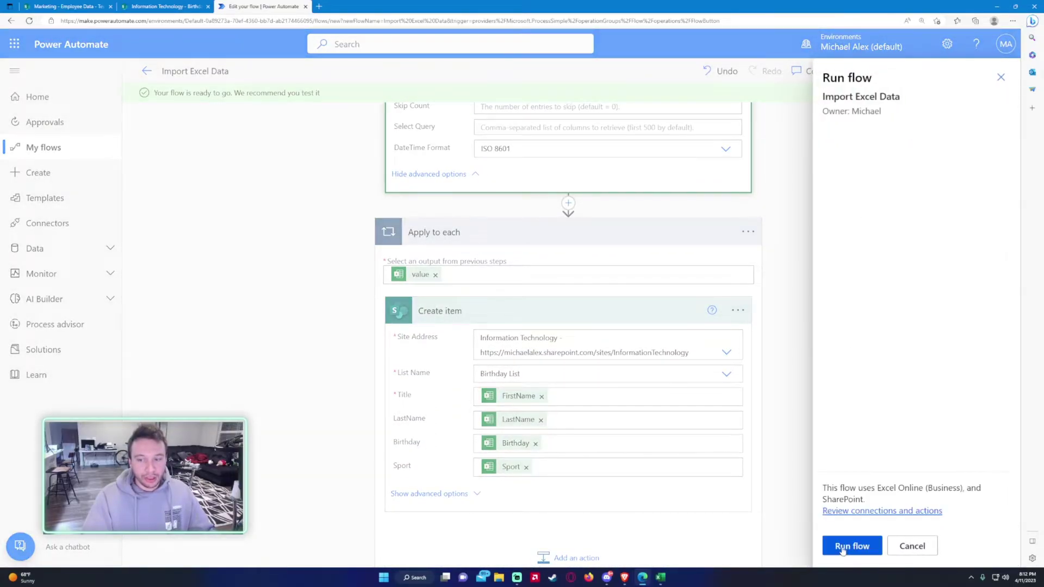
click(852, 546)
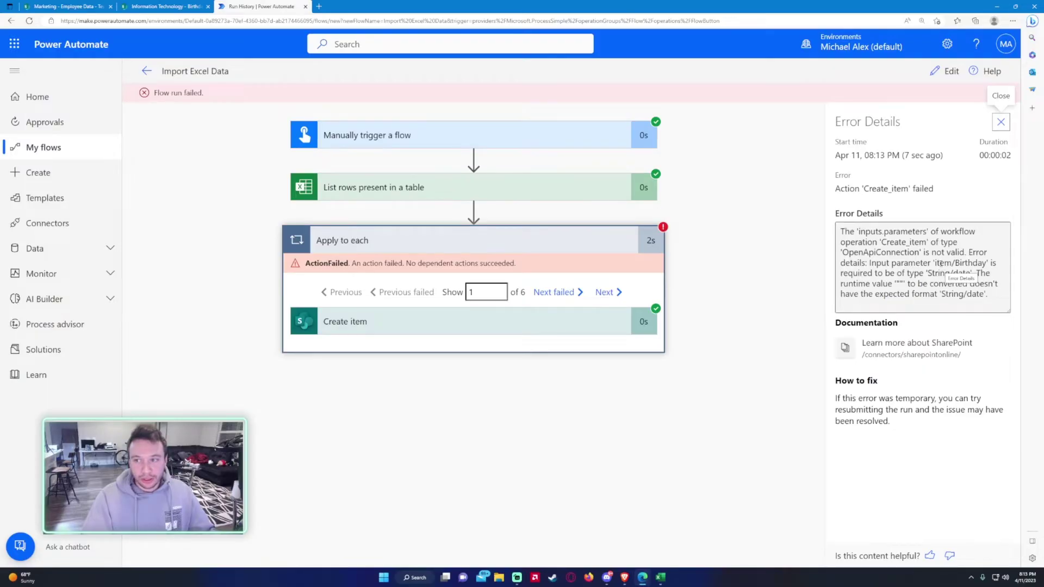
Inspect the failed run's error showing the blank Birthday value "" was rejected.
click(940, 263)
click(970, 263)
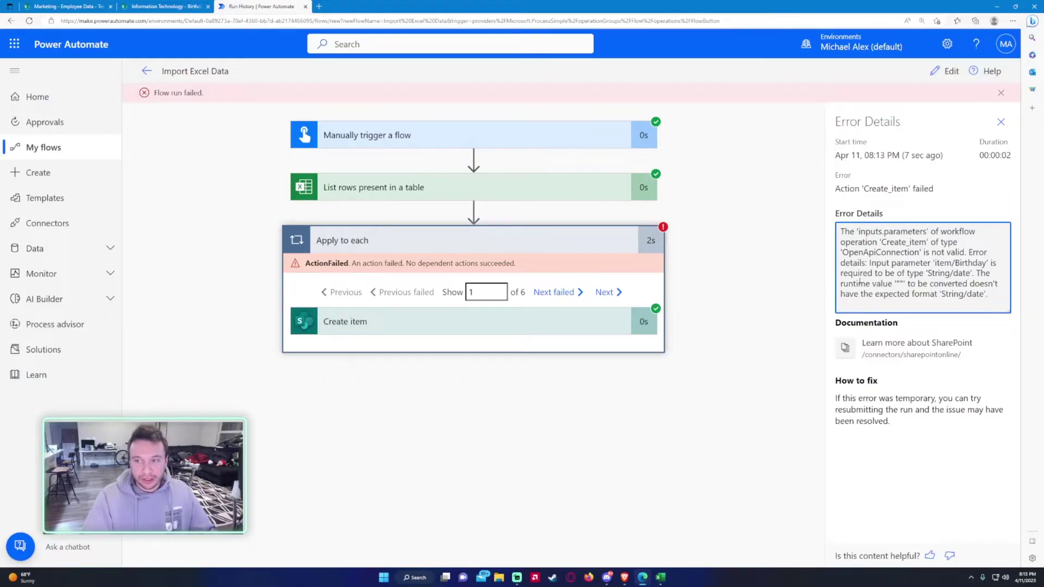
double_click(900, 284)
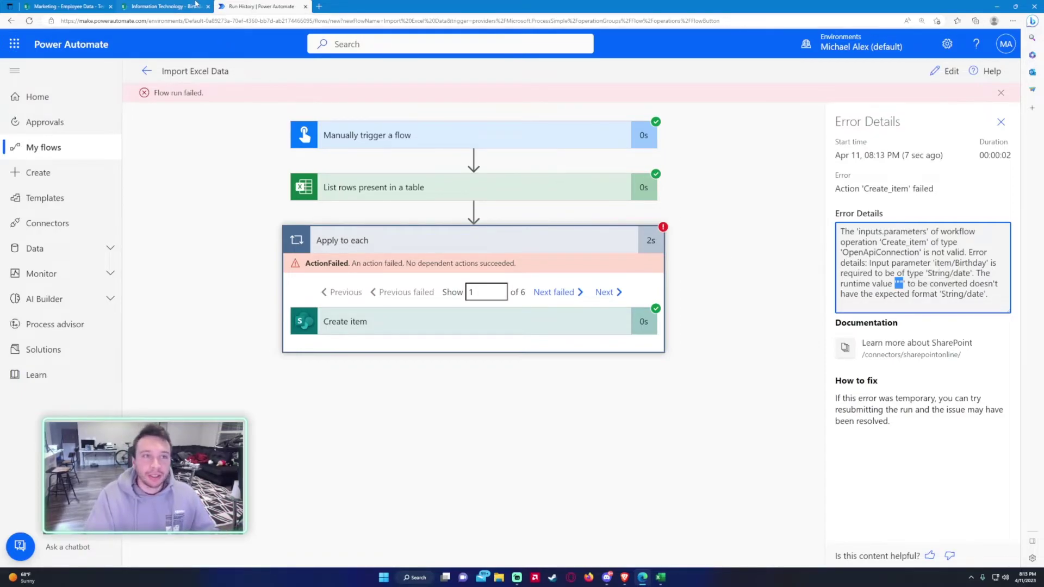
click(195, 4)
click(296, 4)
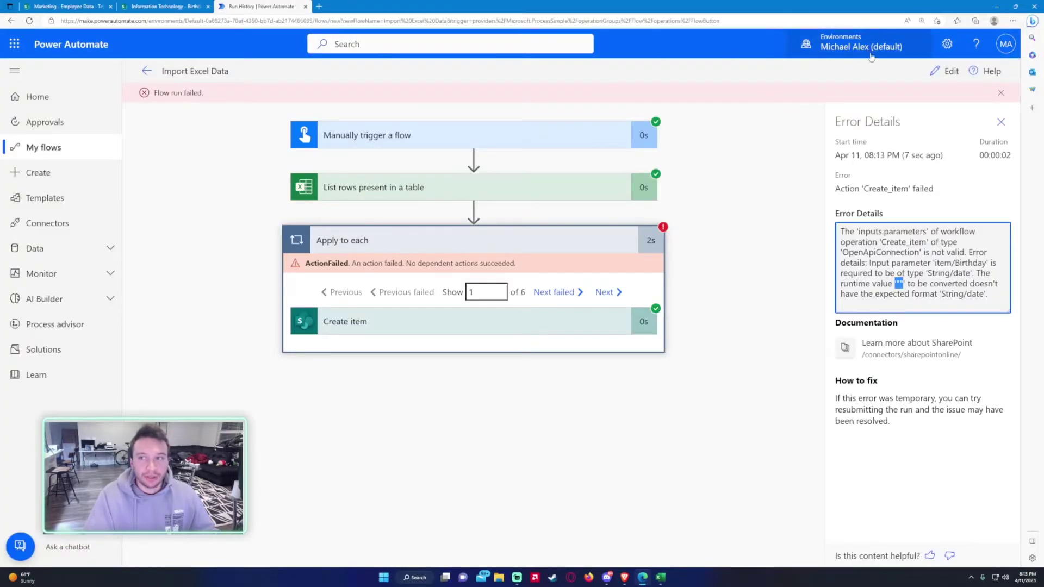
Select the Create item Birthday field's value and start a new expression for it.
click(946, 71)
scroll(544, 361, down, 5)
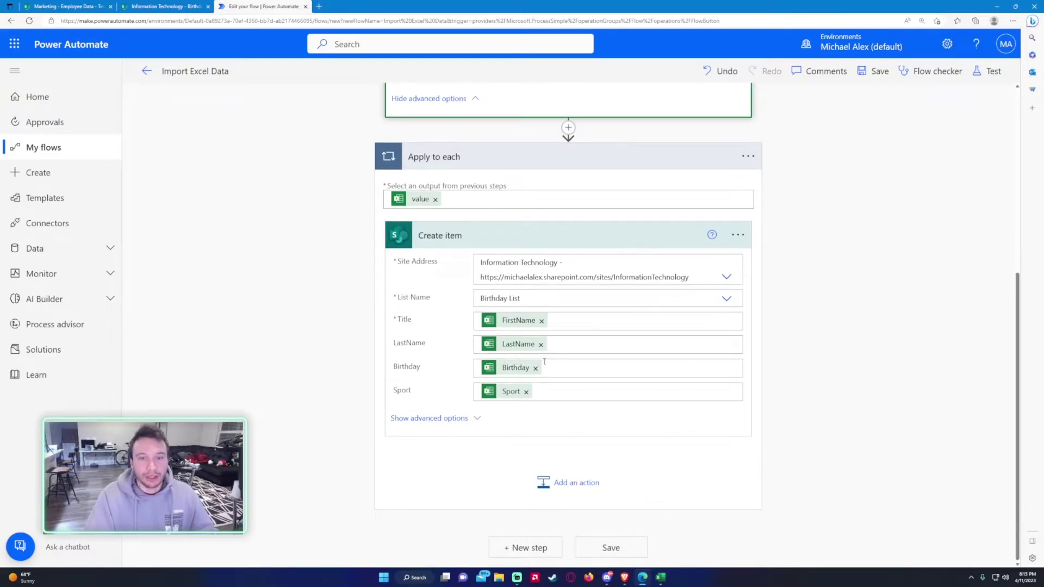
click(545, 363)
scroll(680, 345, down, 2)
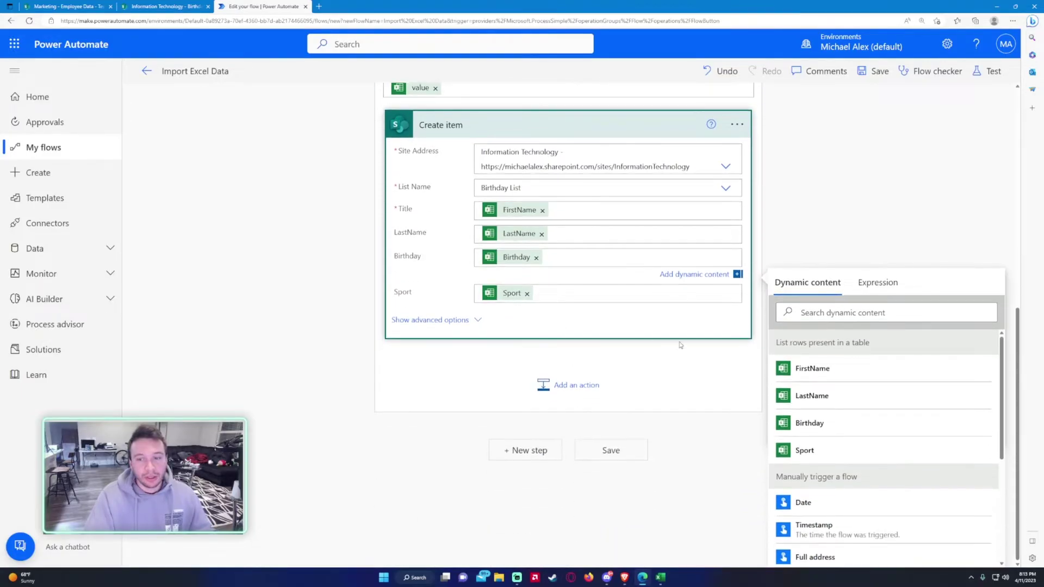
key(ctrl+a)
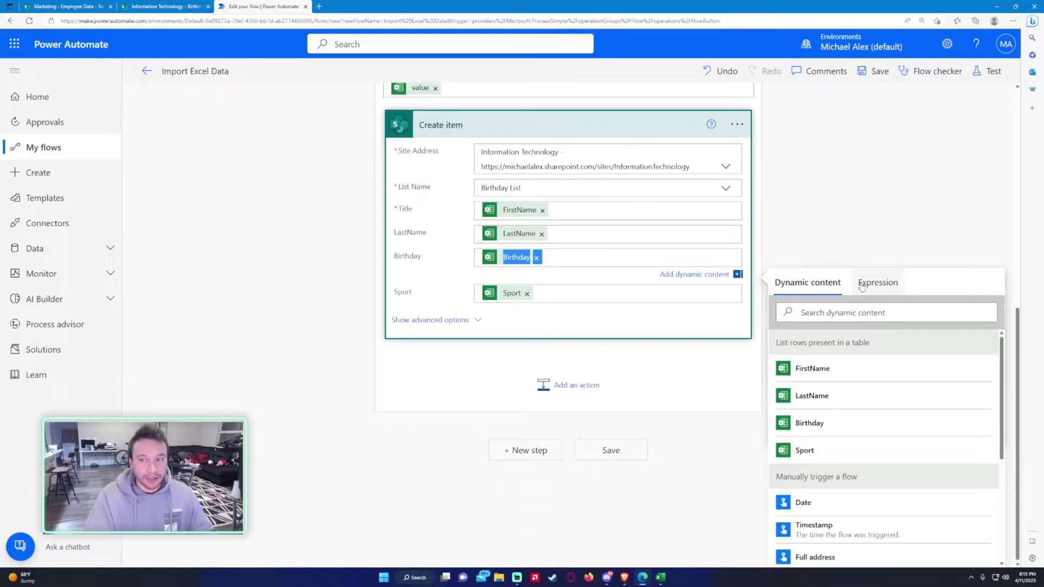
scroll(566, 326, up, 2)
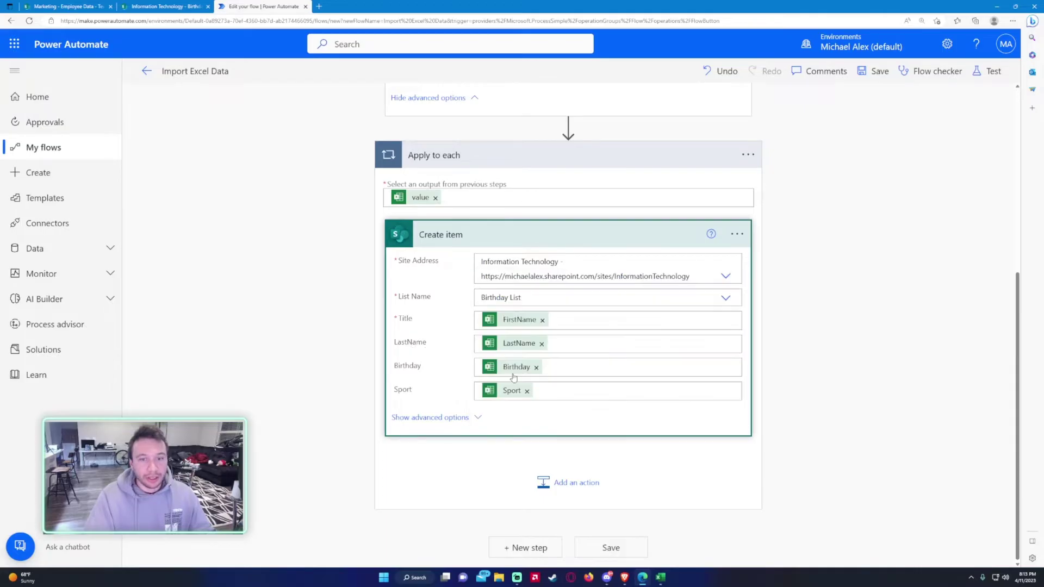
click(572, 366)
click(875, 283)
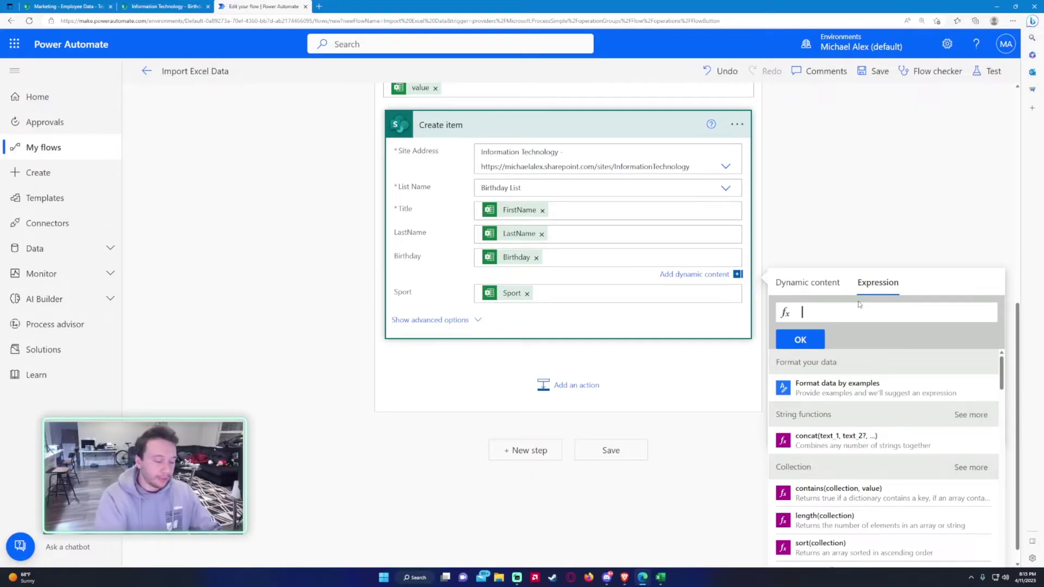
Build the condition if(equals(items('Apply_to_each')?['Birthday'],'') in the expression box.
text(if()
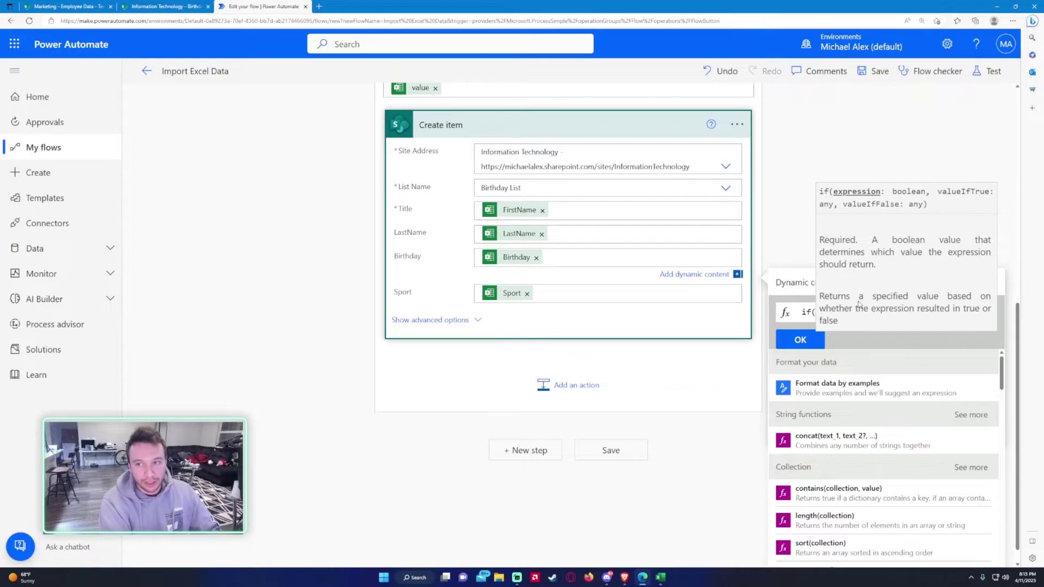
text(equals()
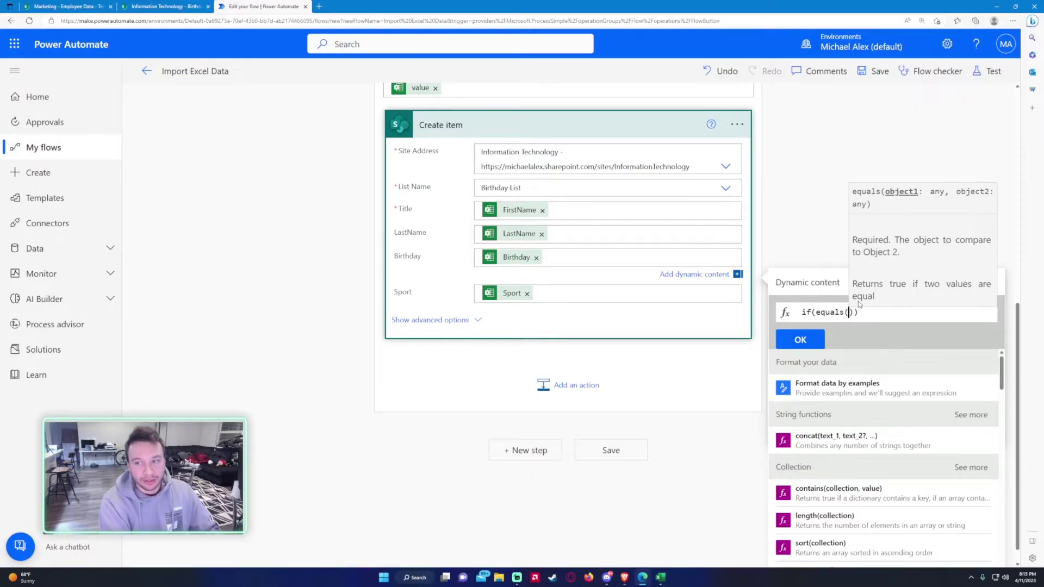
key(ctrl+v)
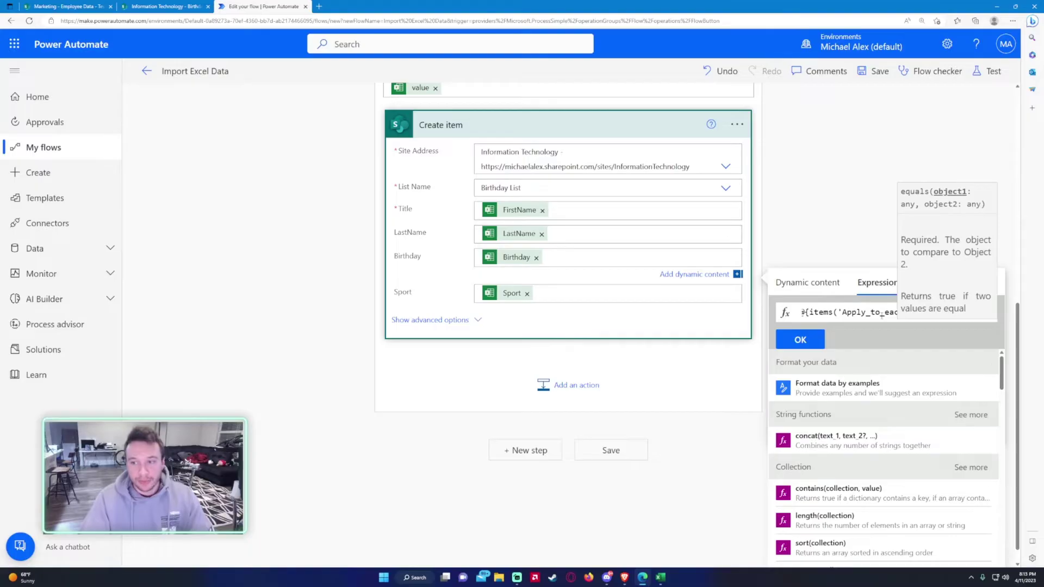
click(975, 313)
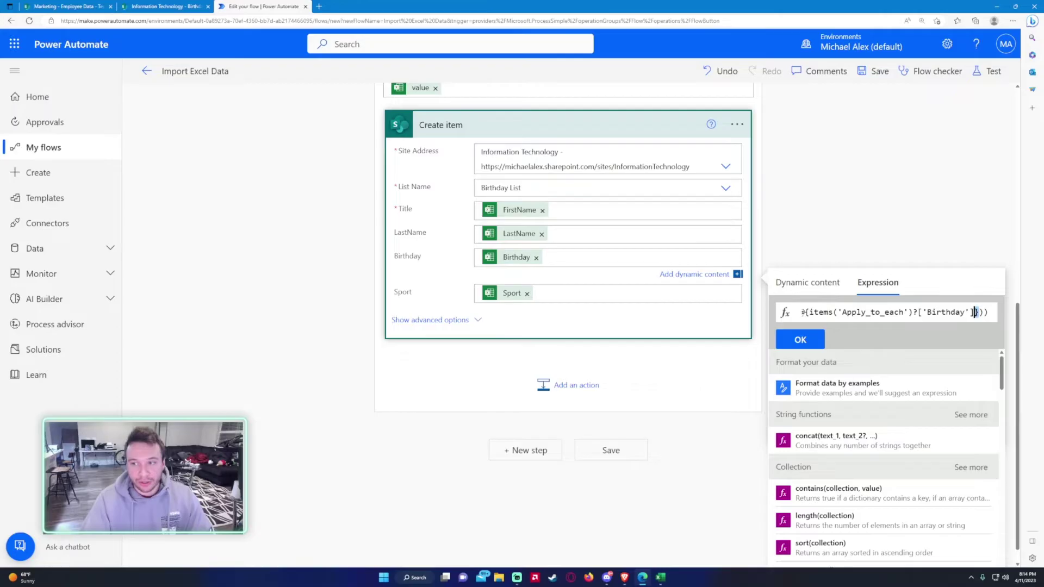
key(Home)
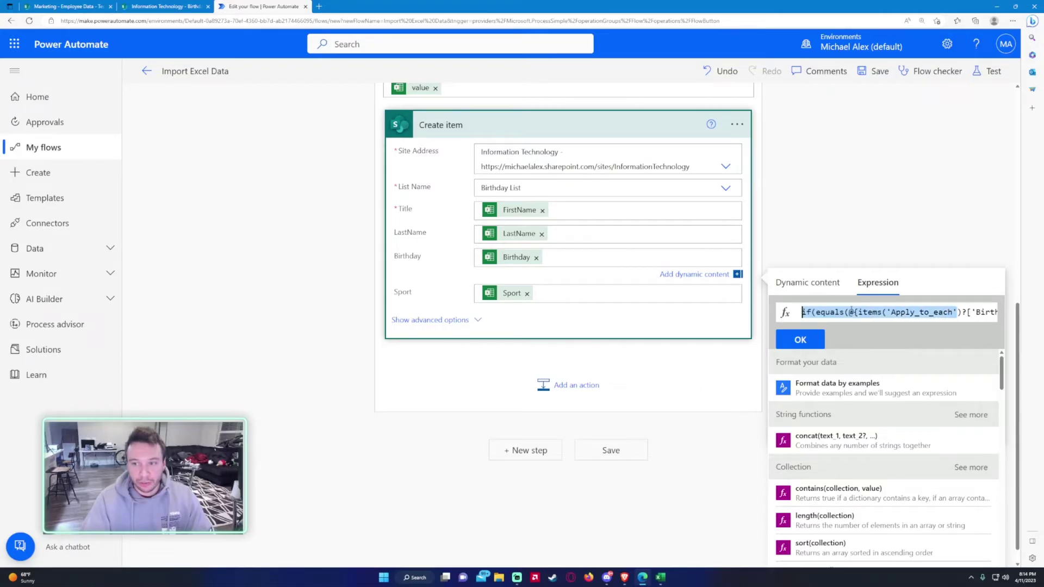
click(849, 312)
key(Delete)
key(Delete)
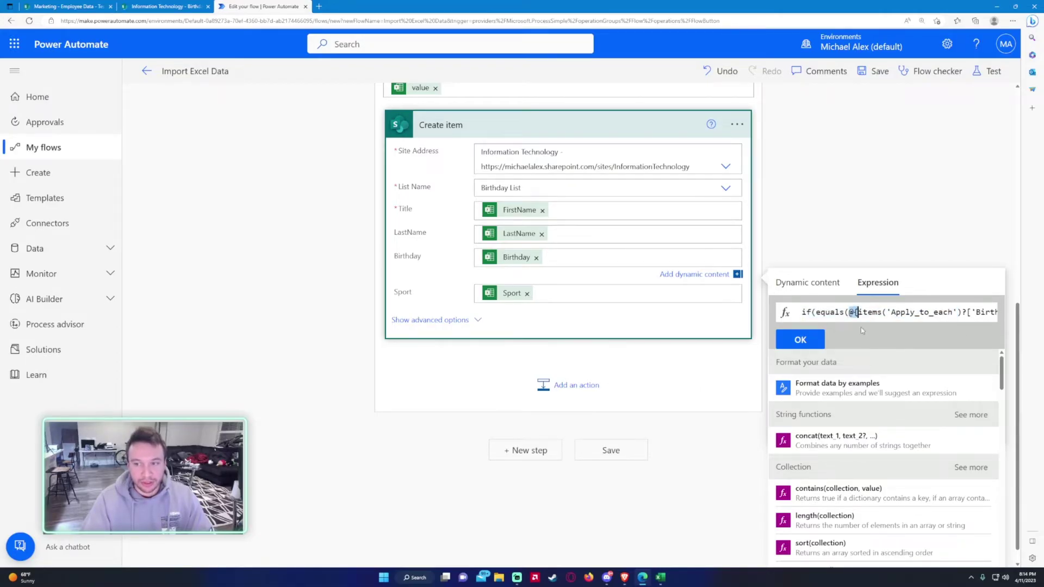
key(End)
key(Left)
key(Left)
key(BackSpace)
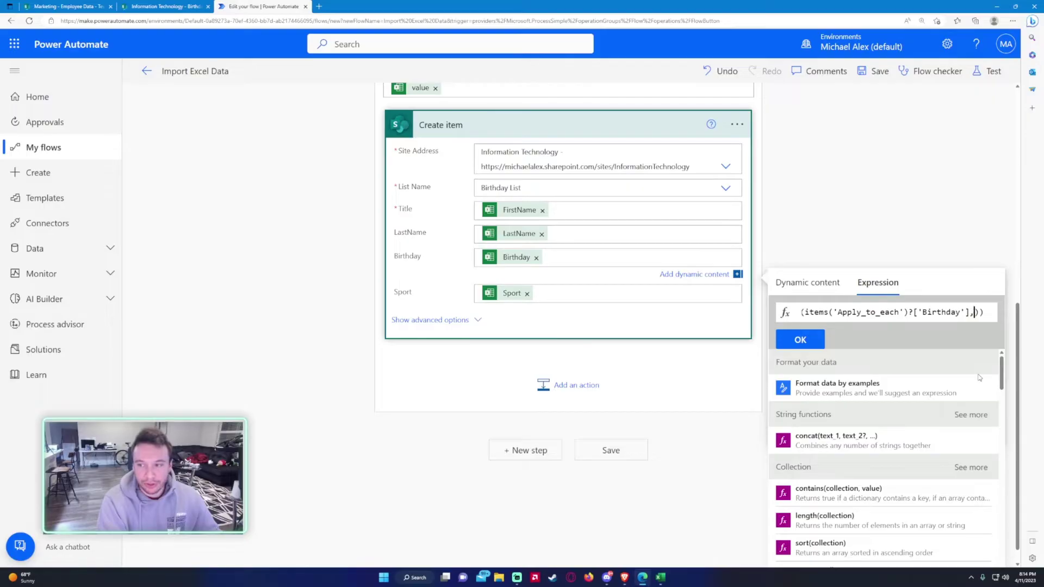
text(,)
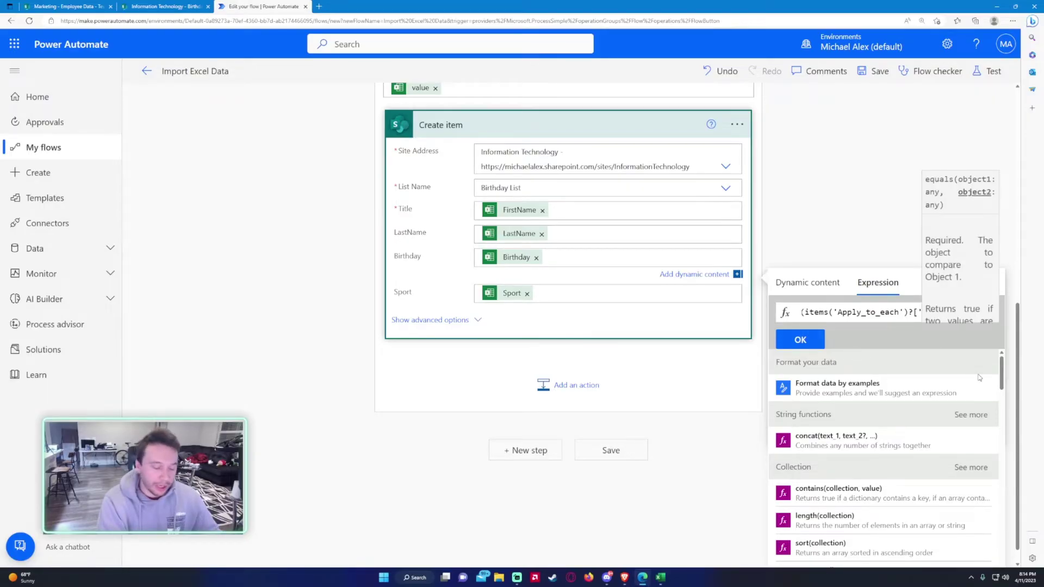
text('')
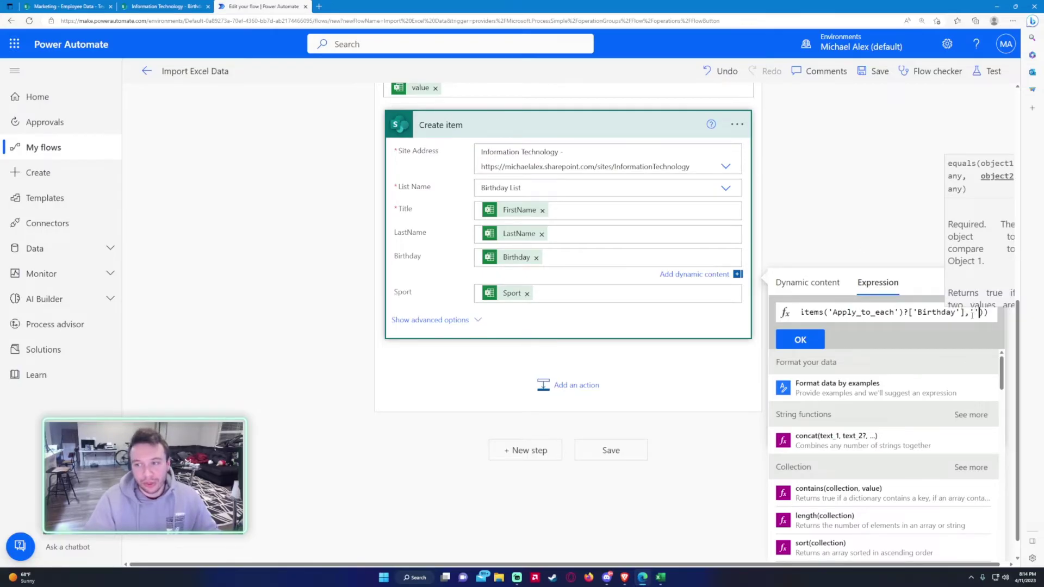
Add null and the Birthday reference as results, remove stray @{, and insert the expression.
click(984, 313)
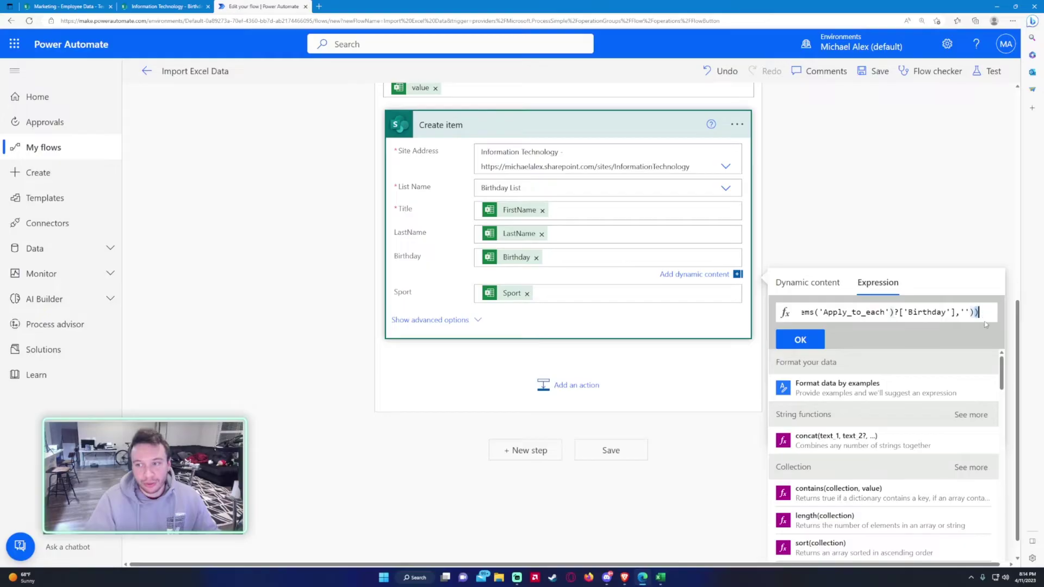
key(Left)
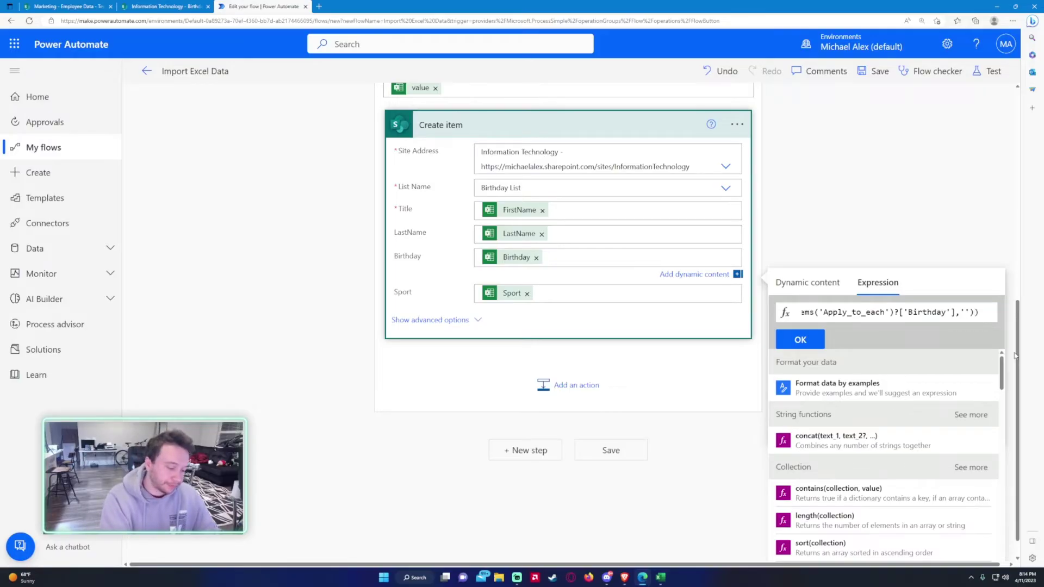
text(,)
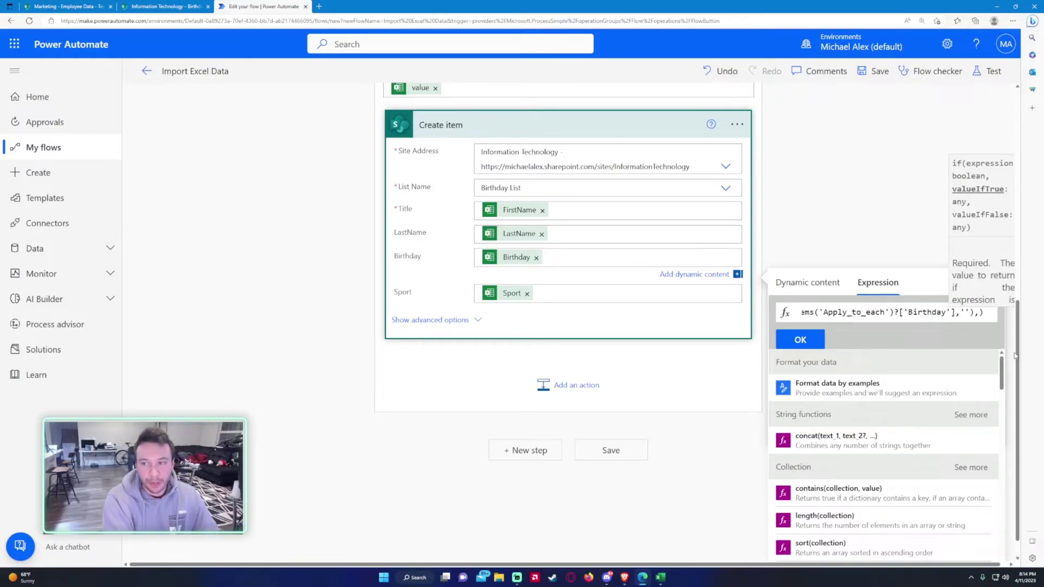
text(nukll)
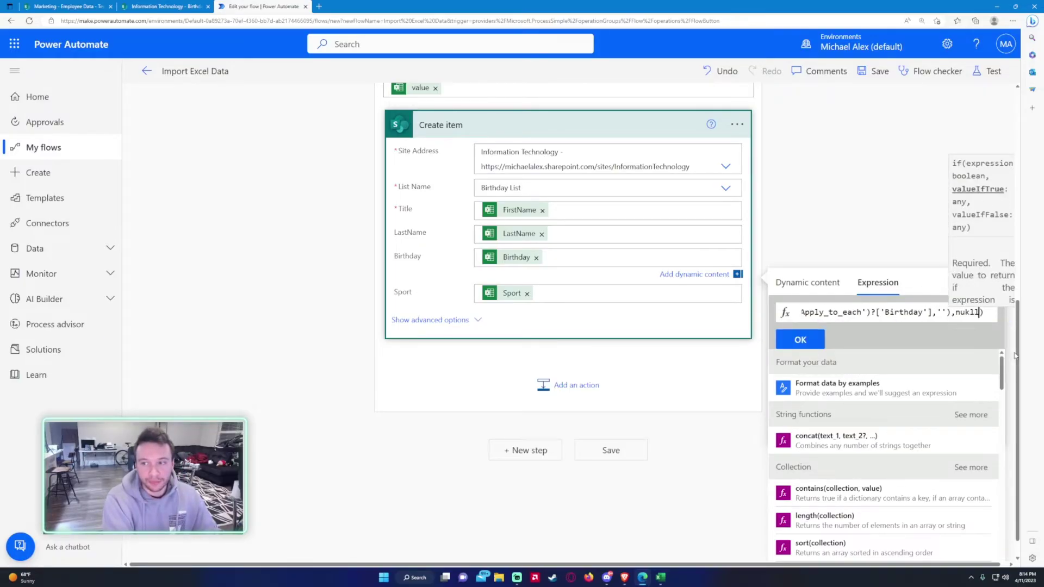
key(BackSpace)
text(ll,)
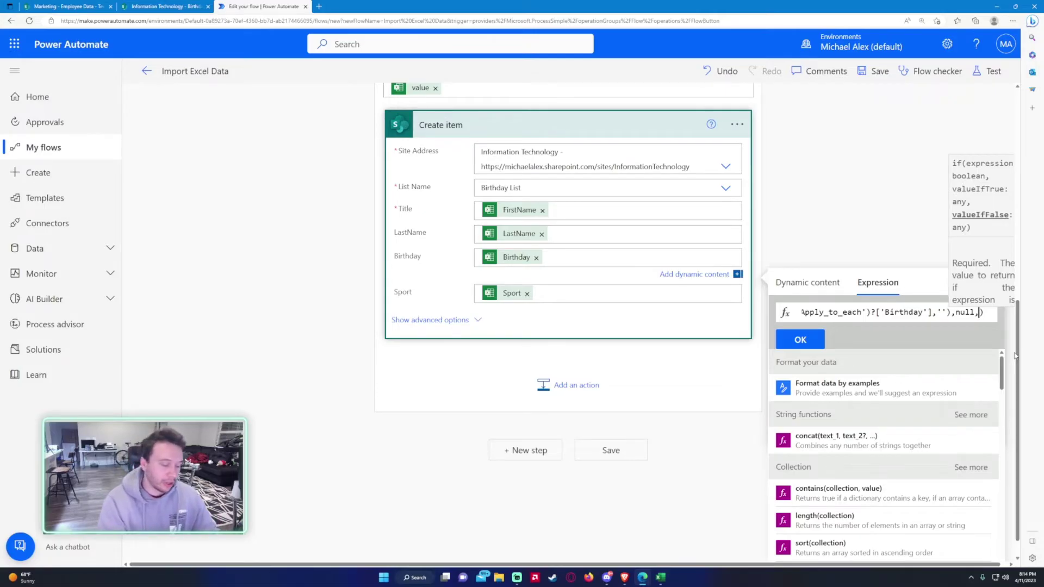
key(ctrl+v)
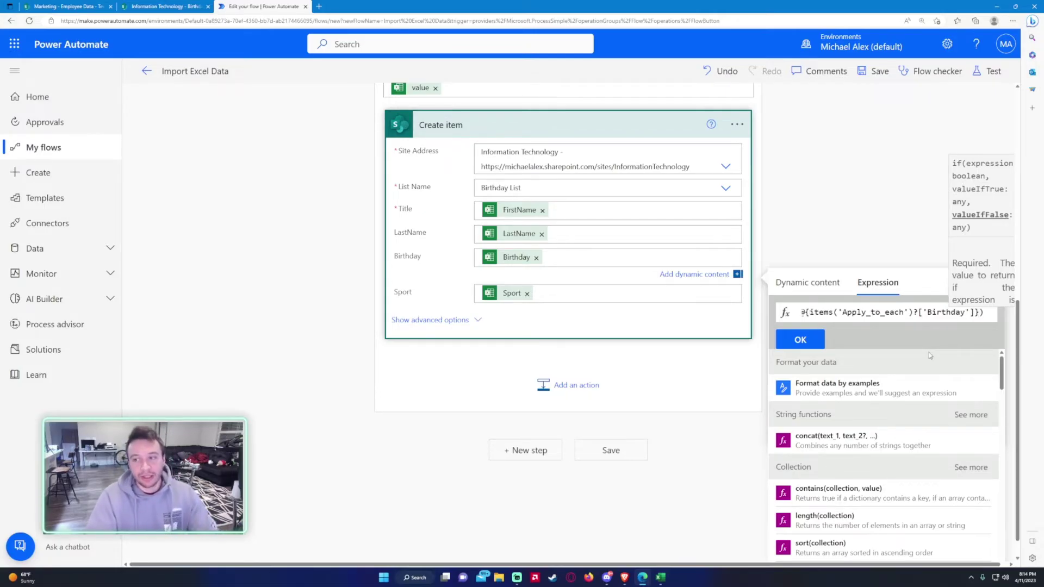
drag(810, 312, 1007, 318)
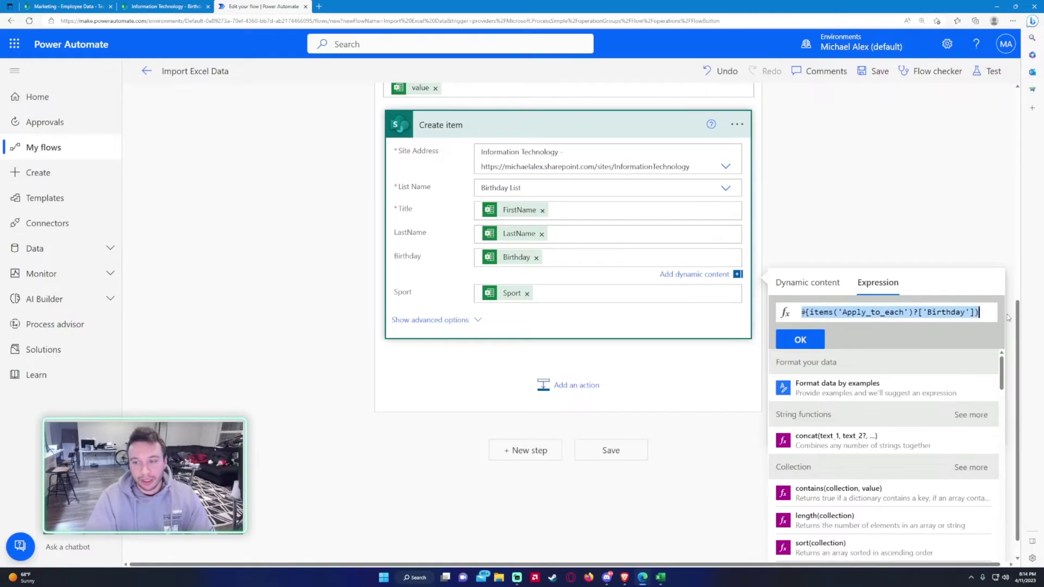
click(921, 312)
drag(816, 311, 990, 314)
key(BackSpace)
click(990, 314)
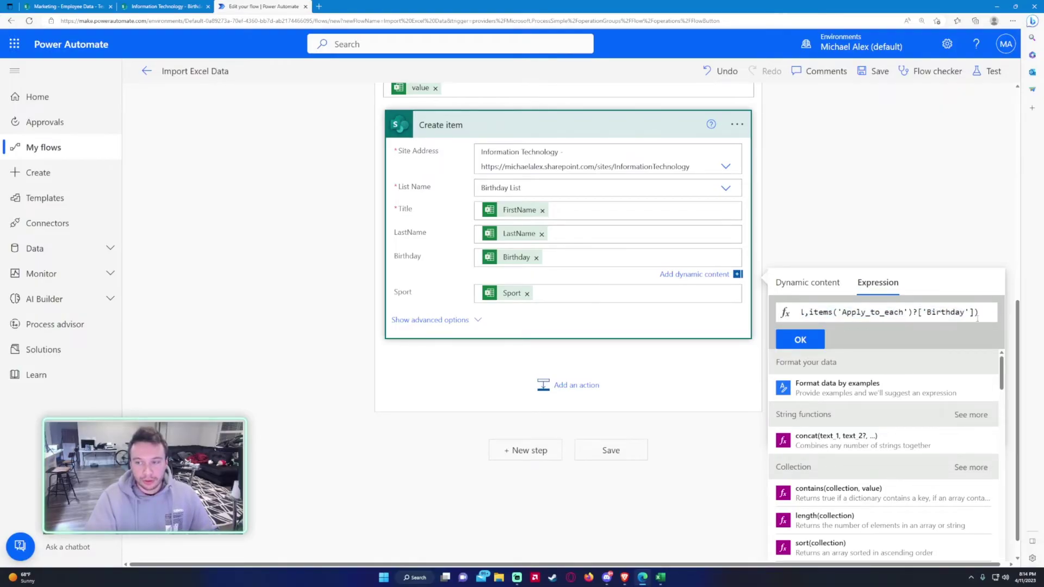
click(814, 342)
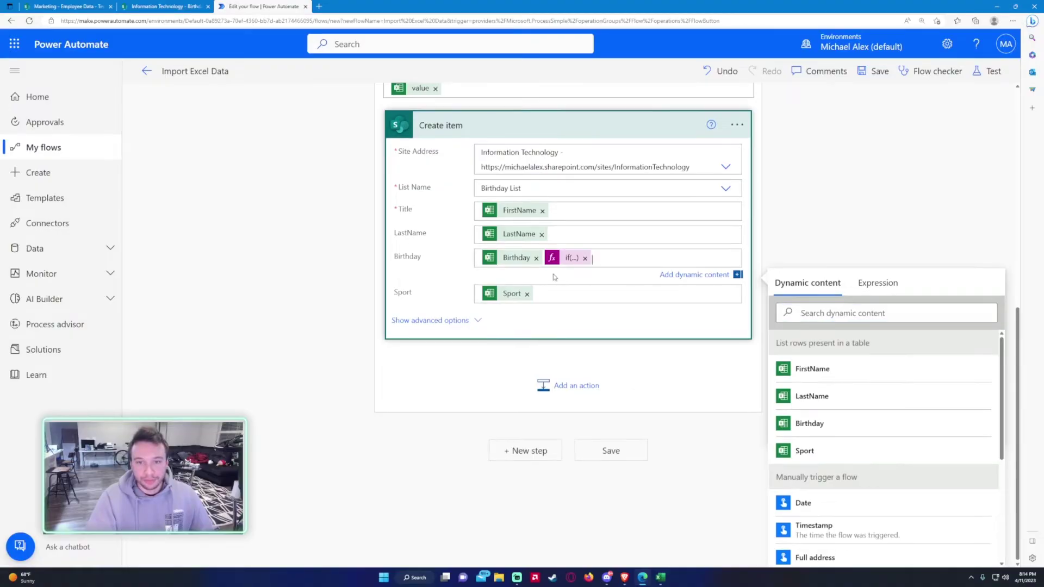
Copy the Birthday if(...) expression and display it on one line in Notepad.
click(569, 258)
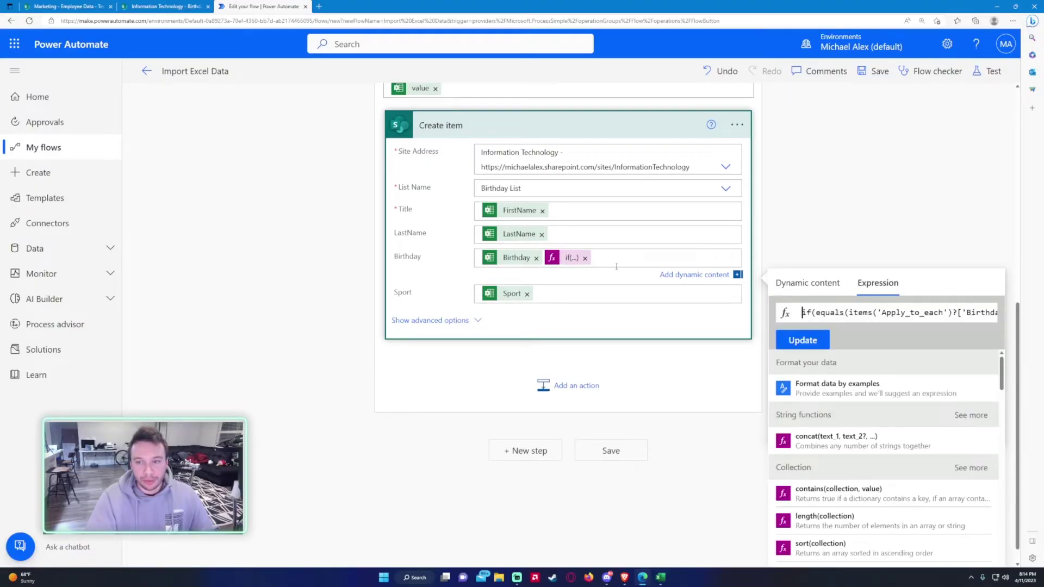
key(ctrl+a)
click(319, 6)
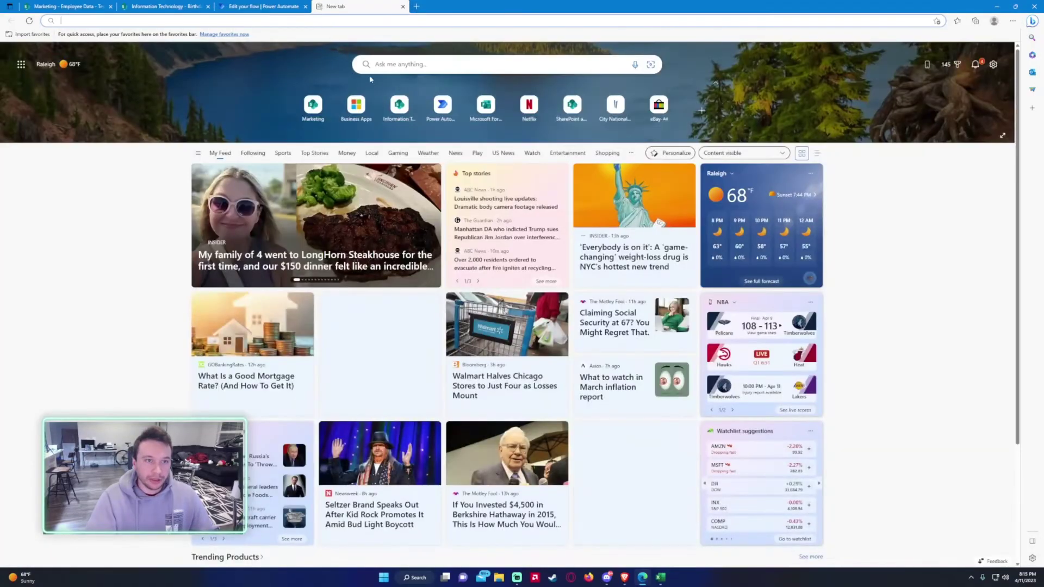
key(ctrl+w)
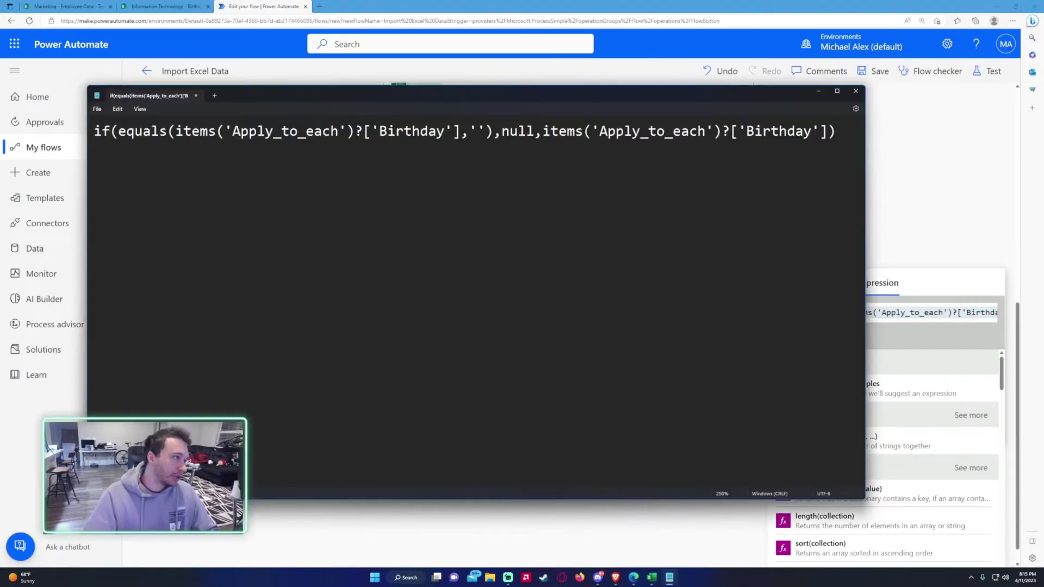
drag(94, 131, 314, 131)
click(314, 131)
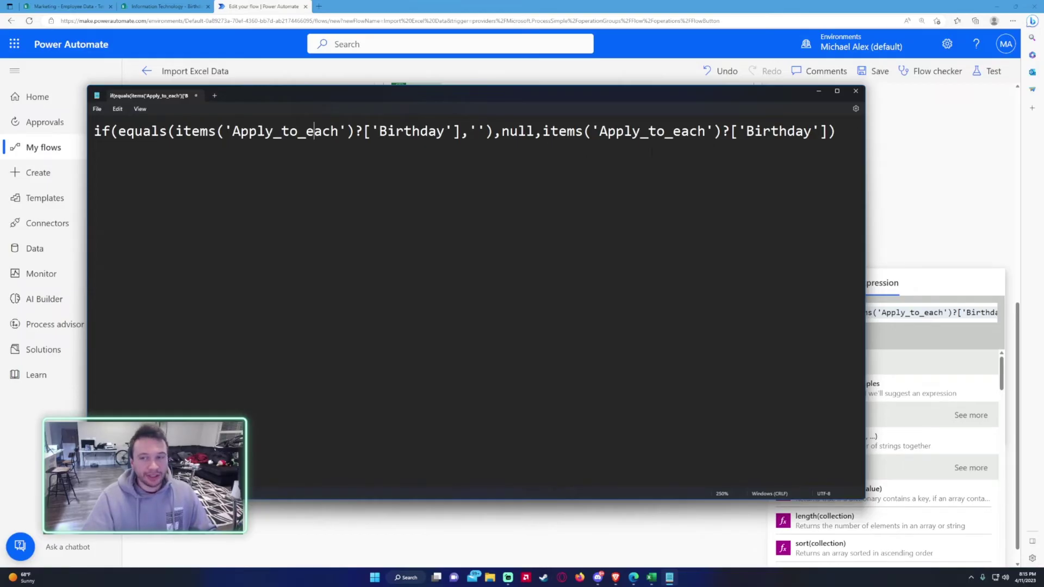
Remove the plain Birthday token so only the if expression remains in the field.
click(819, 91)
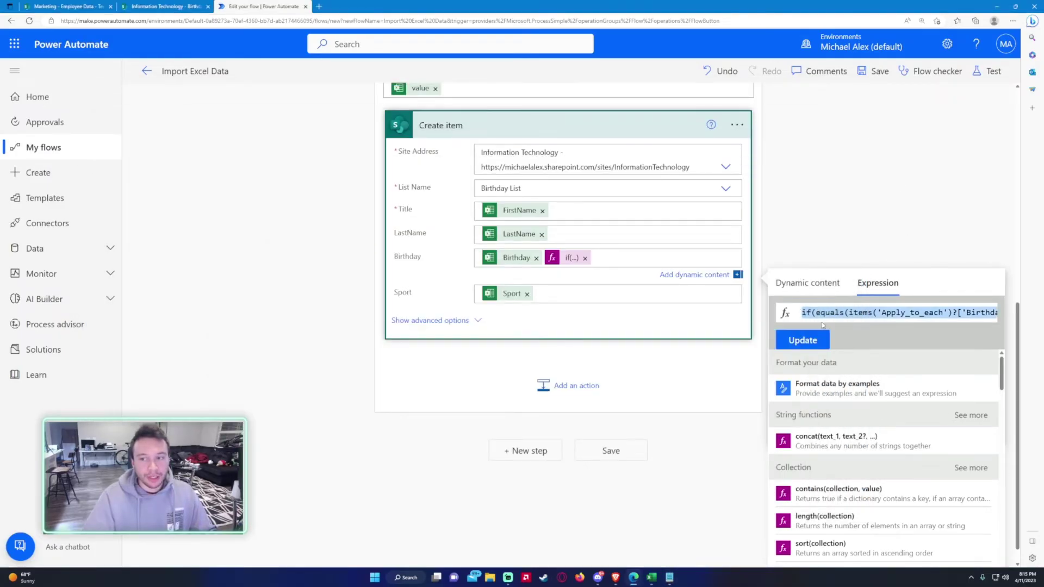
click(535, 259)
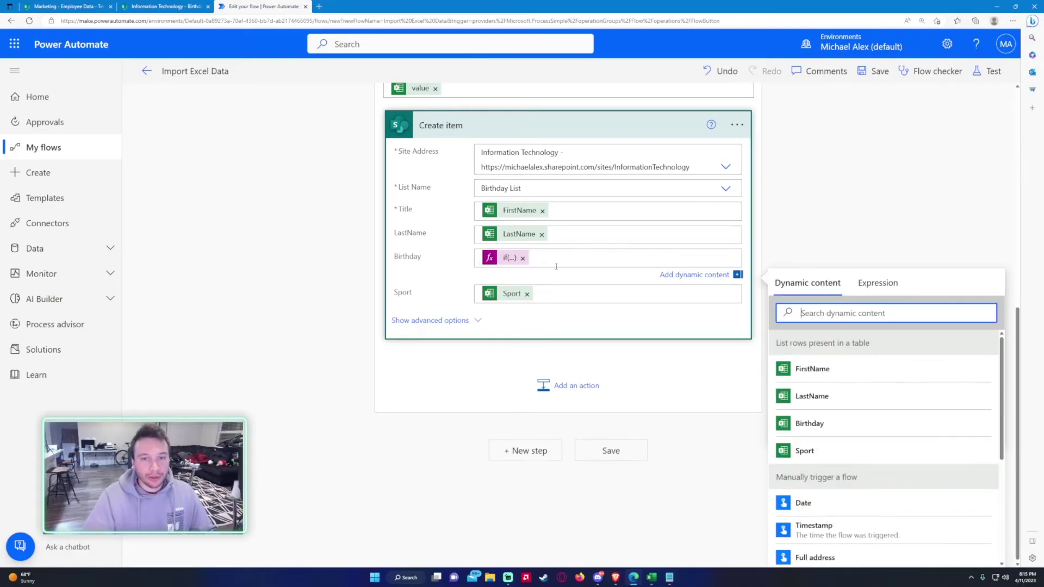
click(677, 373)
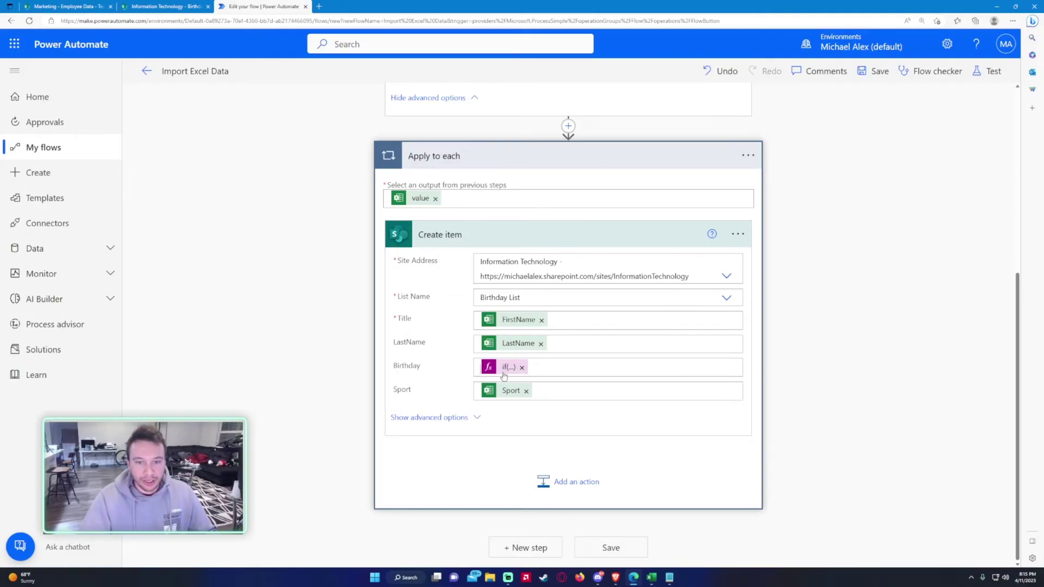
Save the flow and run a manual test.
click(618, 548)
click(987, 70)
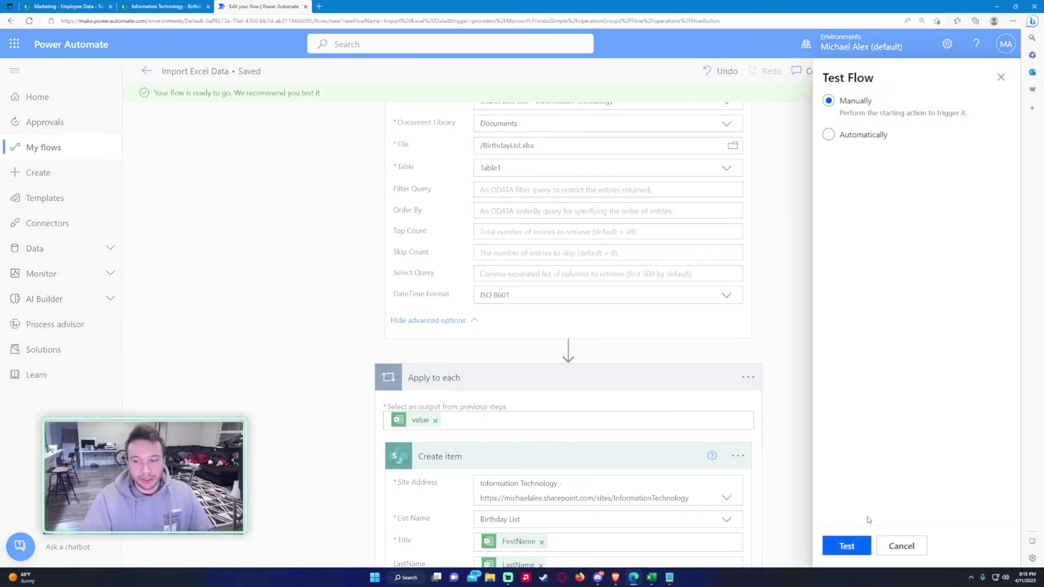
click(847, 546)
click(855, 546)
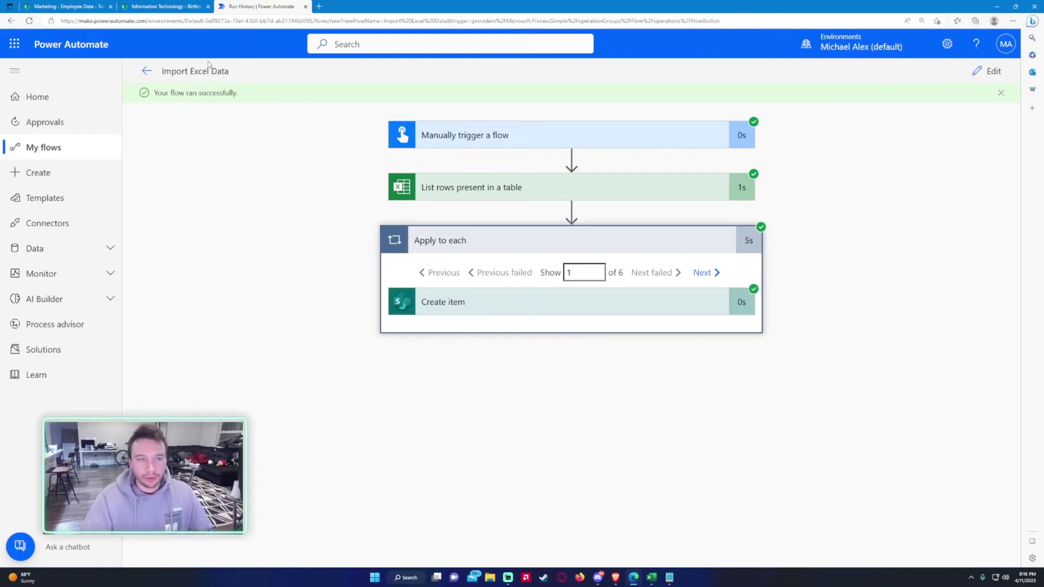
Delete the six older Birthday List rows and check the new row with a blank Birthday.
click(163, 6)
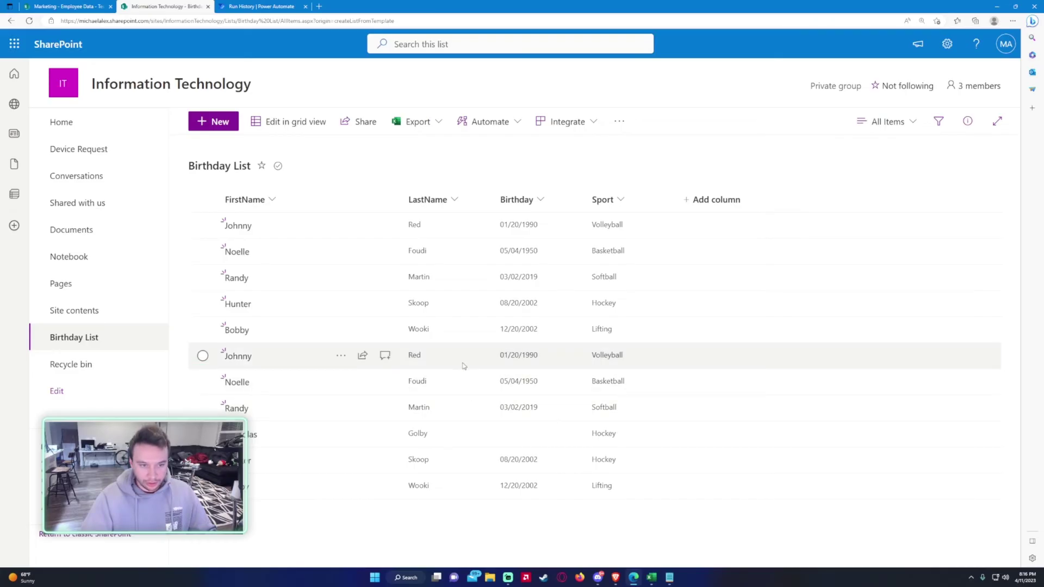
click(202, 225)
click(202, 252)
click(203, 277)
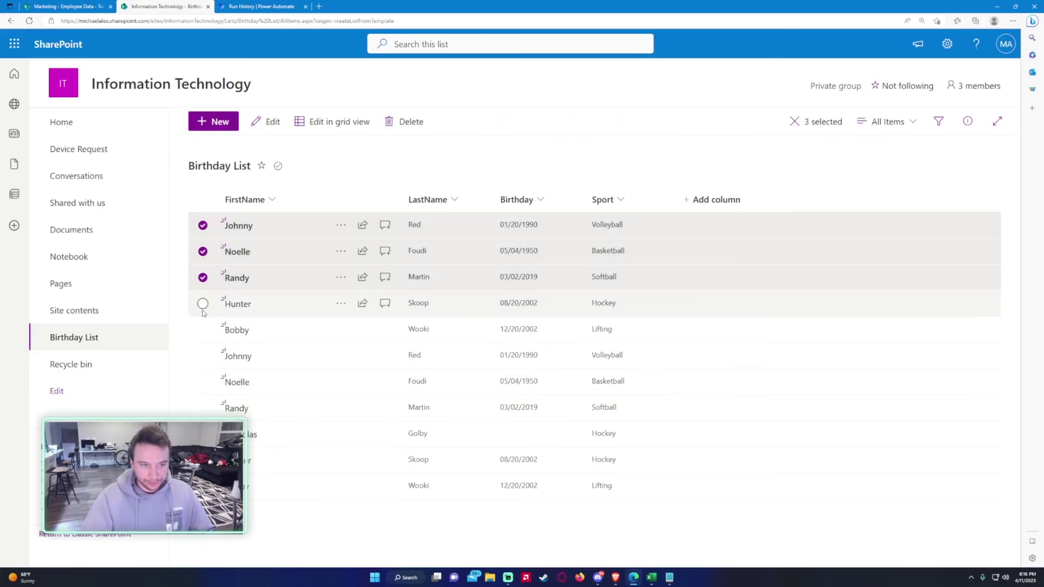
click(202, 305)
click(203, 329)
click(203, 356)
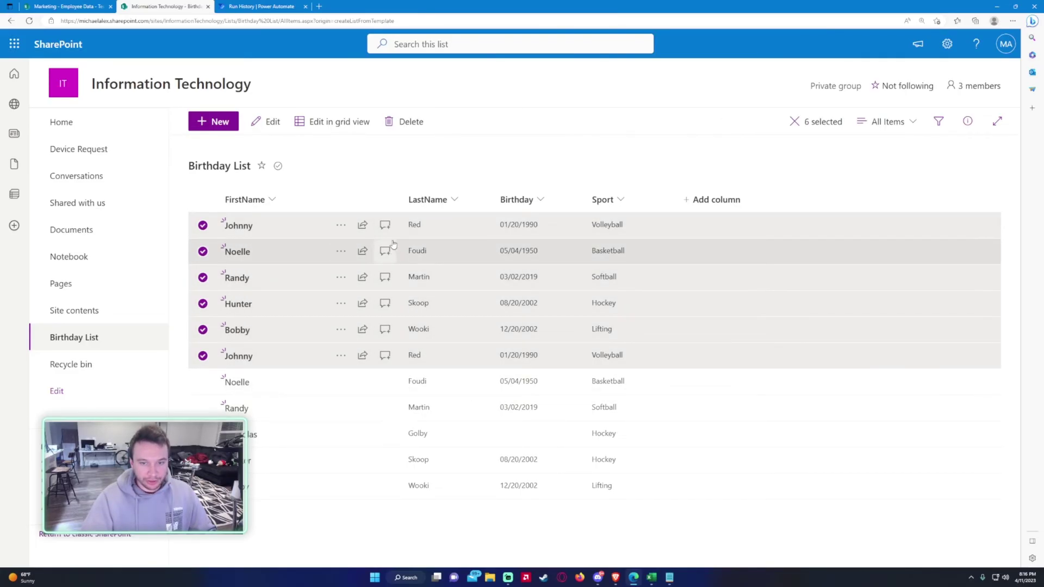
click(409, 123)
click(551, 347)
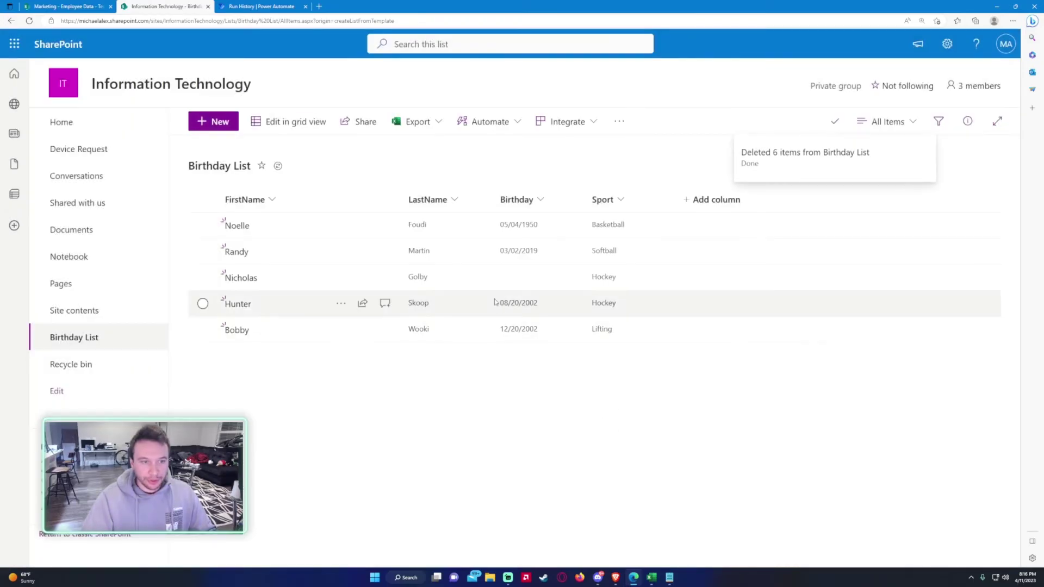
click(530, 280)
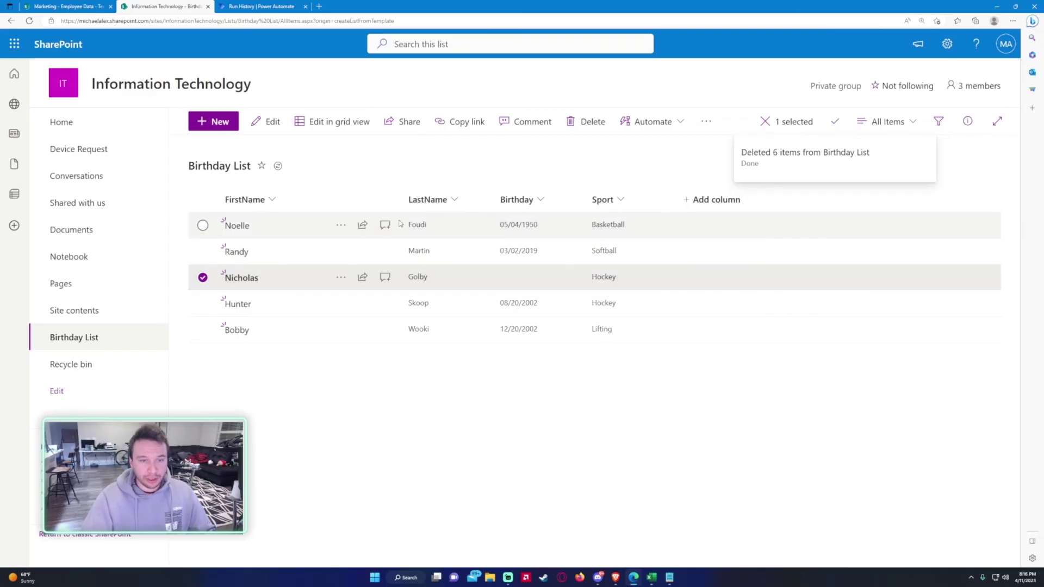
click(262, 6)
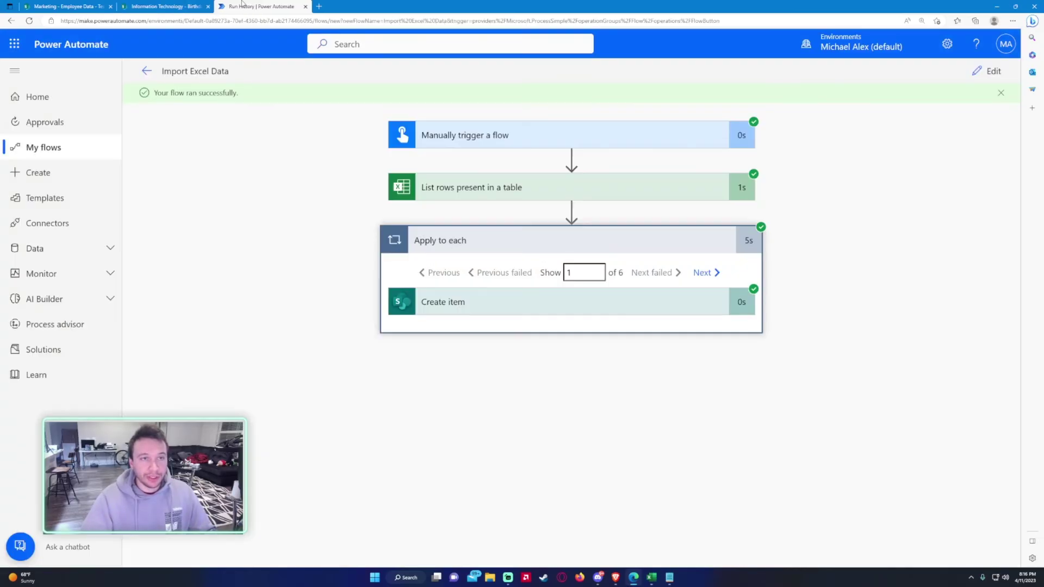
In the BirthdayList workbook, select cell C5 to show the empty Birthday value.
click(660, 579)
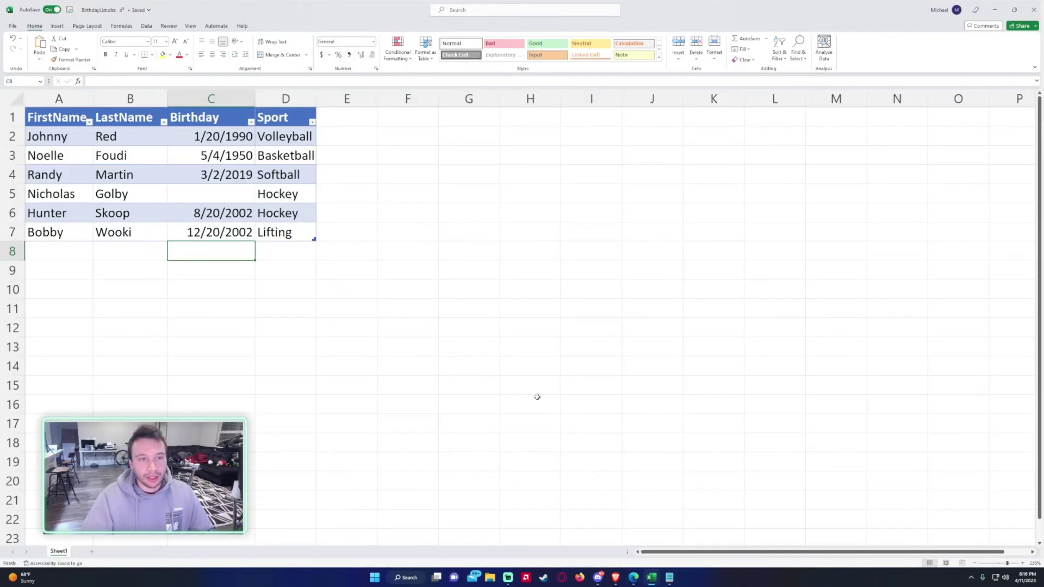
click(212, 196)
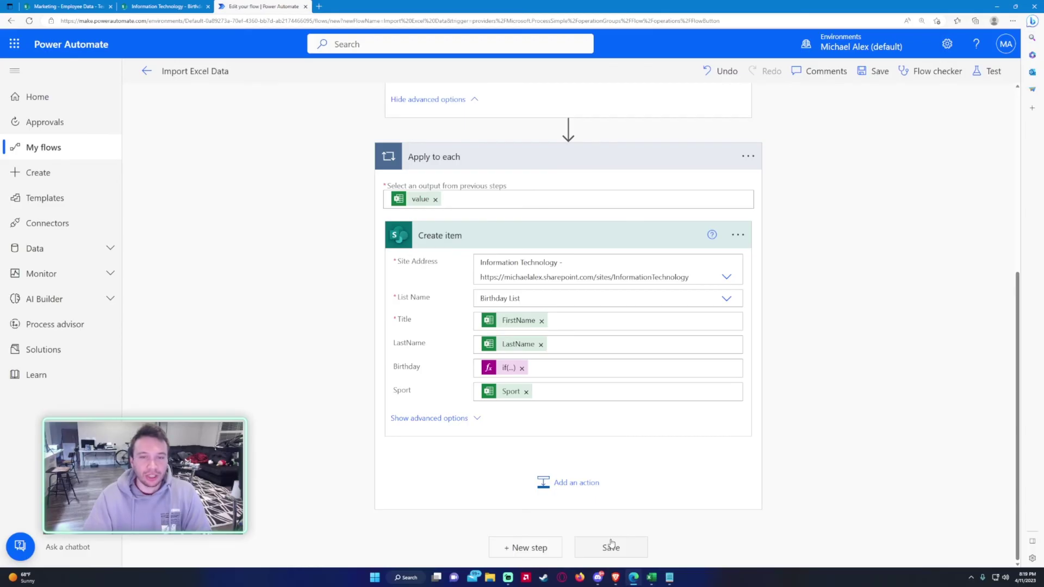
scroll(609, 535, up, 6)
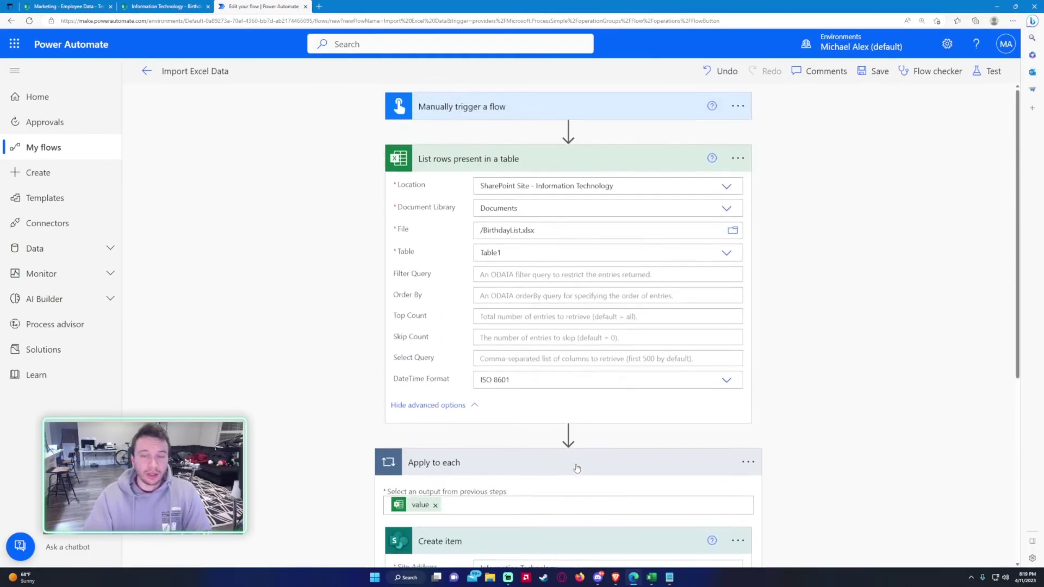